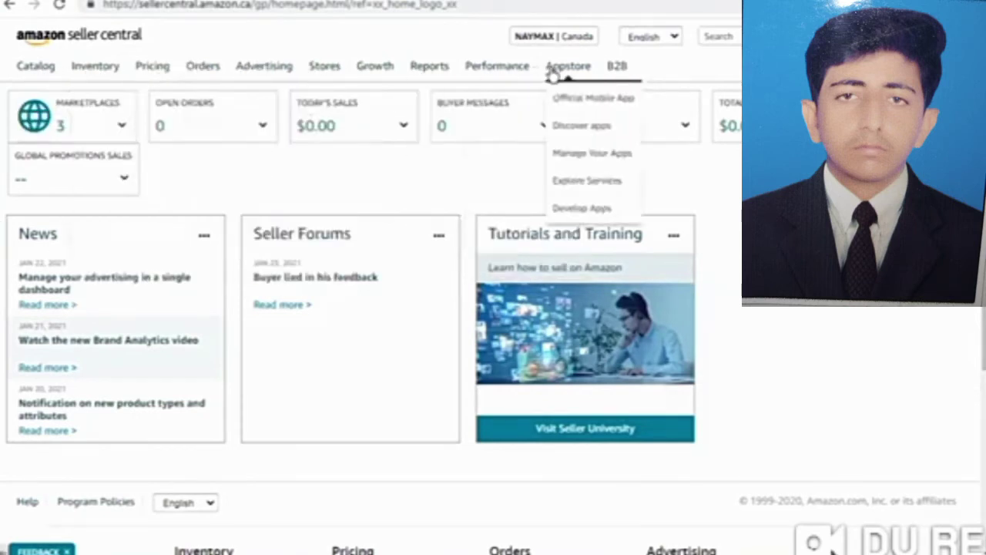
# View the list of North American marketplaces covered by the Seller Central summary bar.
pyautogui.moveTo(383, 66)
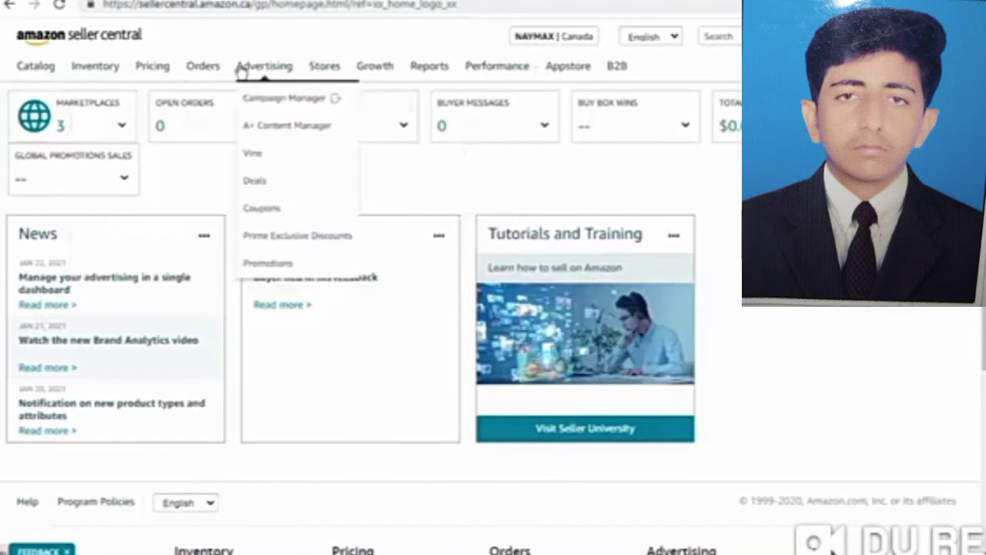
pyautogui.moveTo(32, 67)
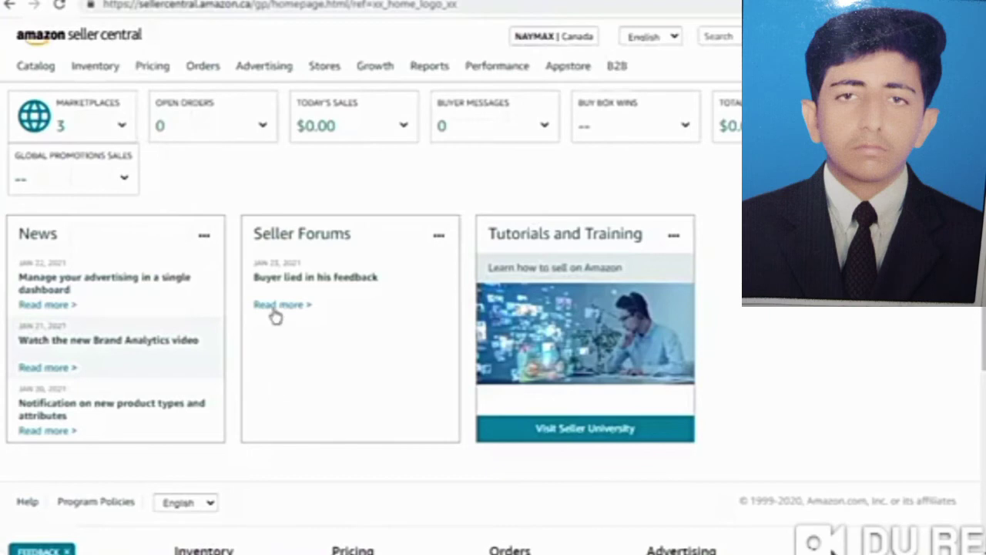
pyautogui.click(121, 128)
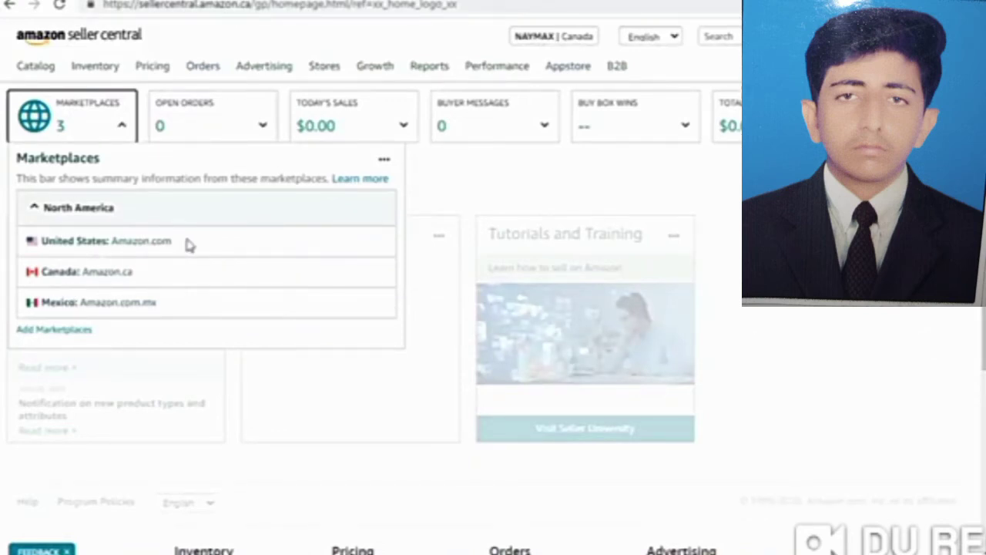
pyautogui.moveTo(189, 245); pyautogui.dragTo(58, 241)
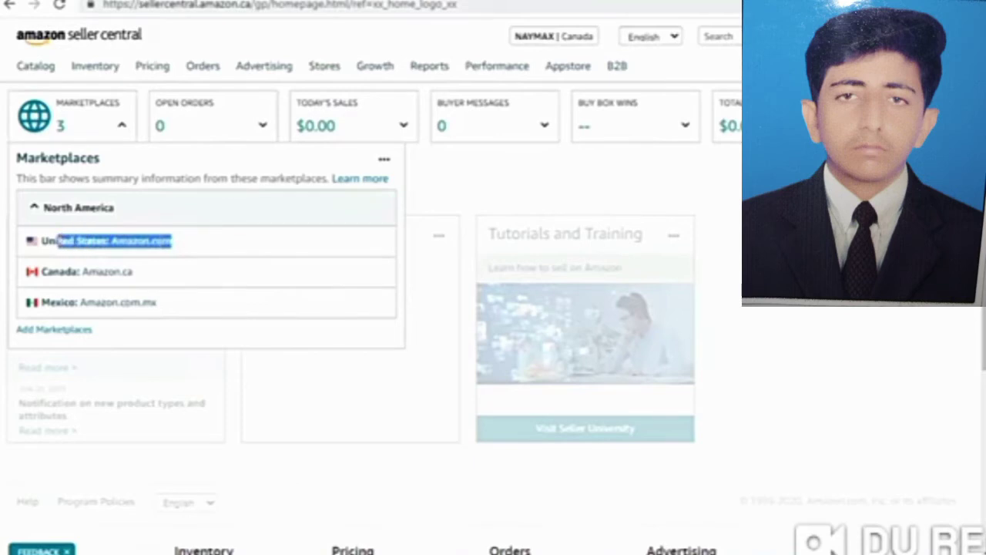
pyautogui.press('Escape')
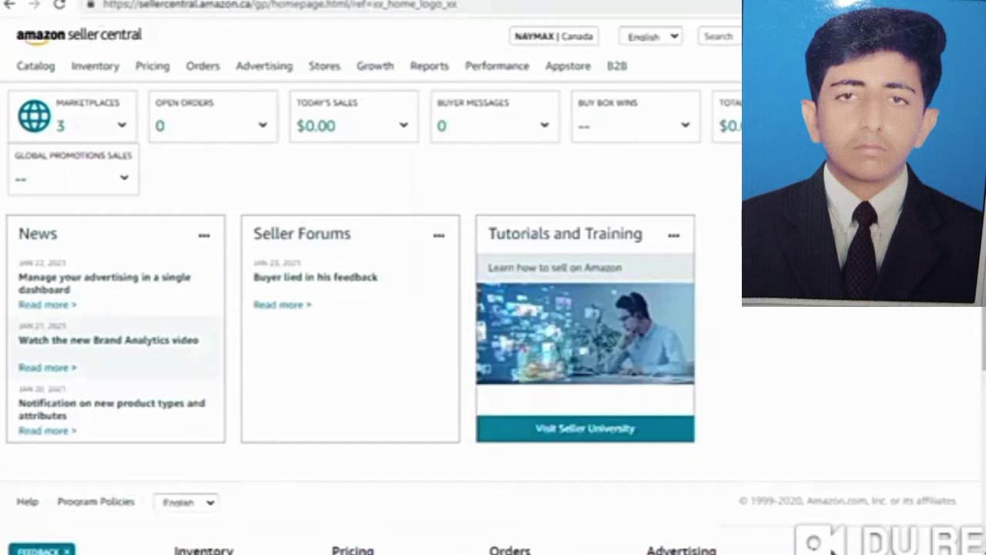
# Start adding a catalogue product that is not sold on Amazon.
pyautogui.moveTo(262, 70)
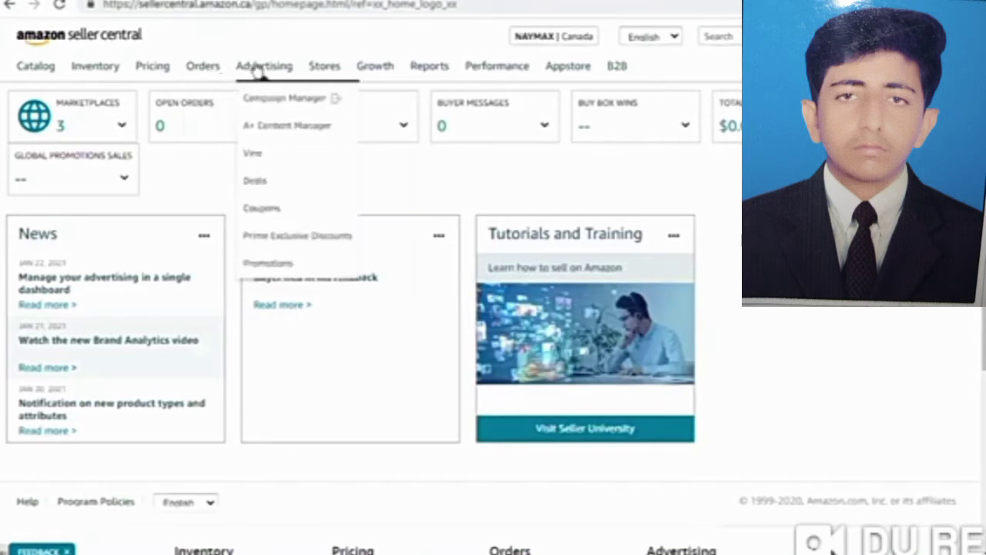
pyautogui.moveTo(64, 71)
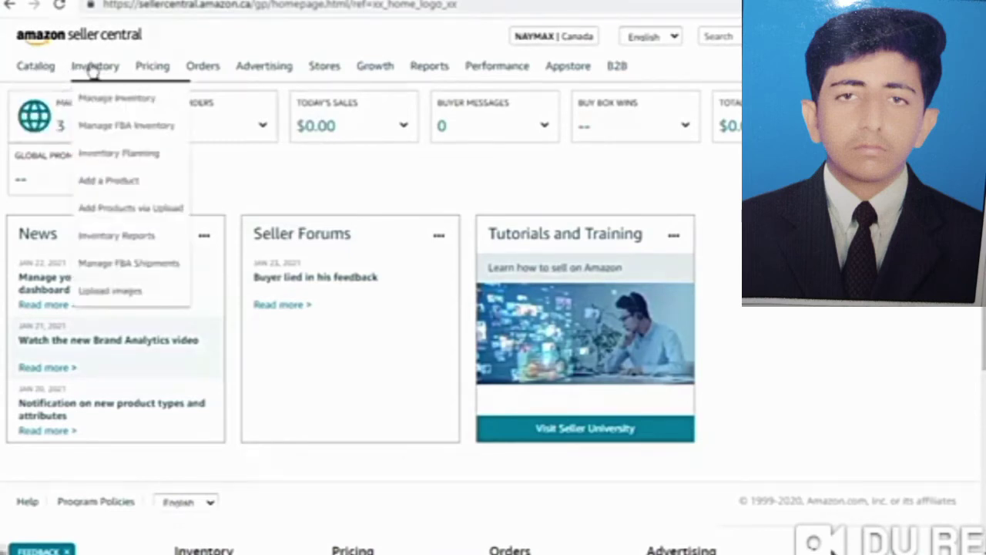
pyautogui.moveTo(206, 71)
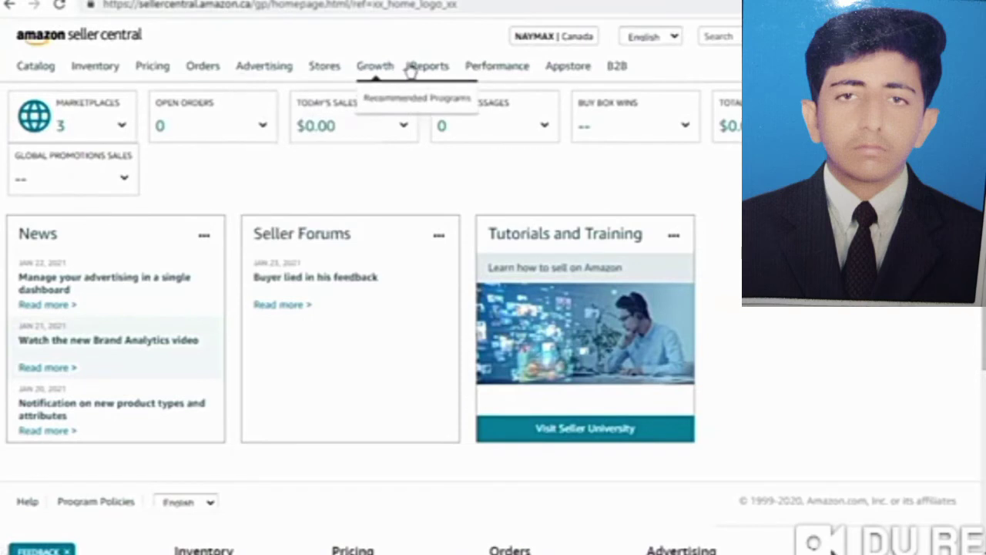
pyautogui.moveTo(332, 68)
pyautogui.moveTo(513, 68)
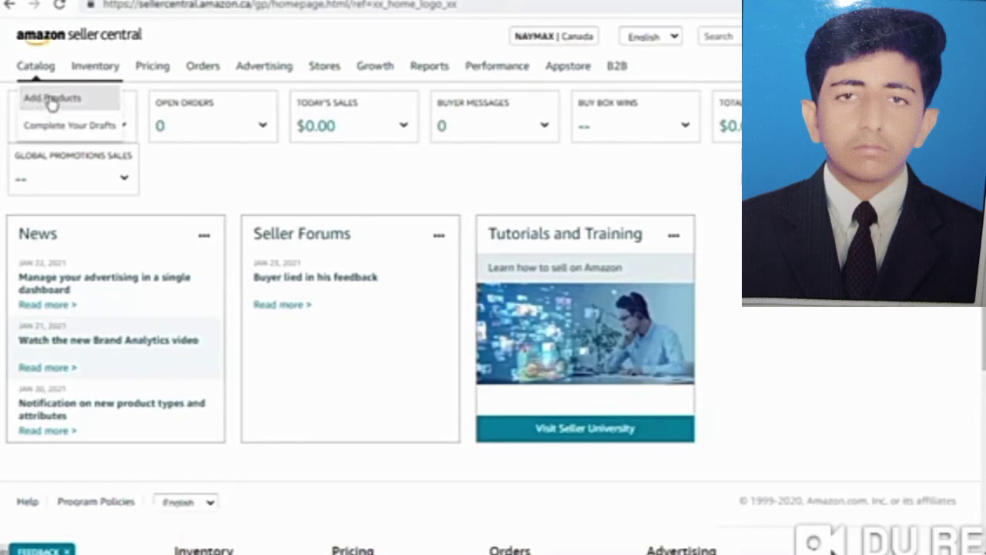
pyautogui.click(52, 104)
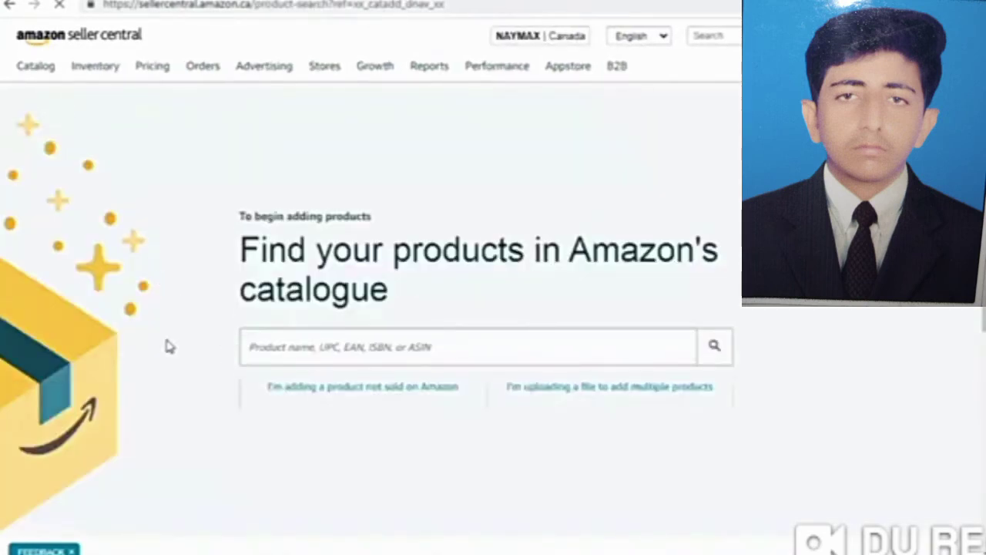
pyautogui.click(316, 398)
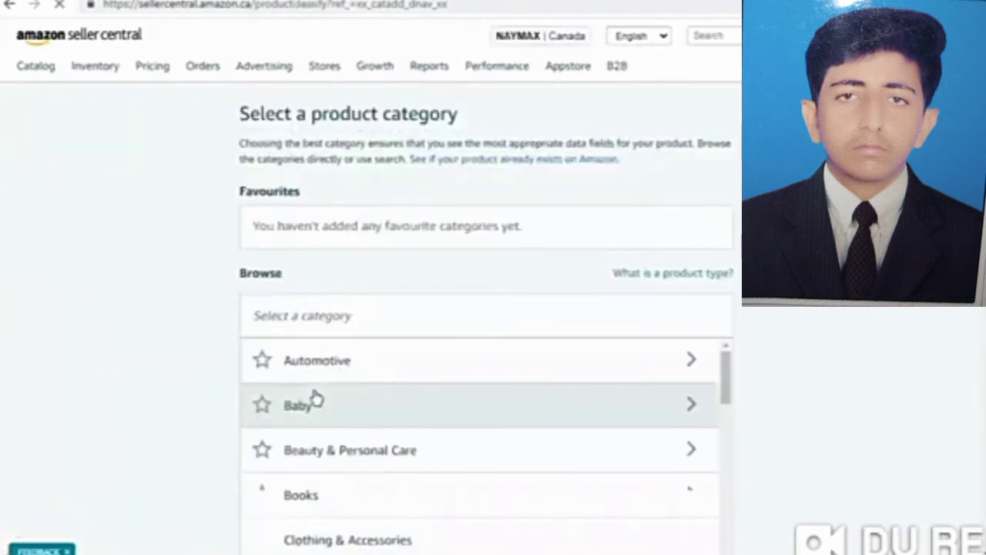
# Search the product categories for "car charger" and look through the matching categories.
pyautogui.scroll(-2, 224, 344)
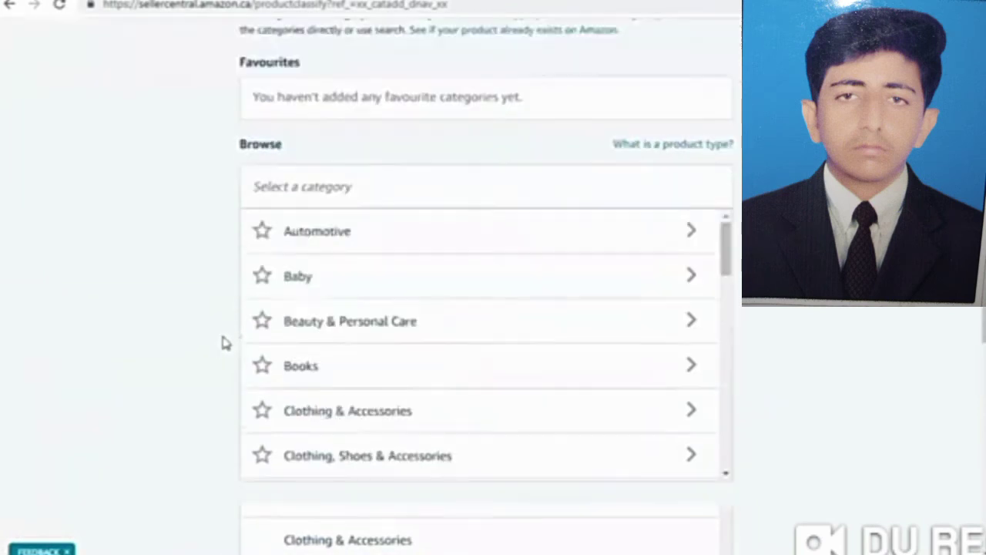
pyautogui.scroll(-2, 226, 342)
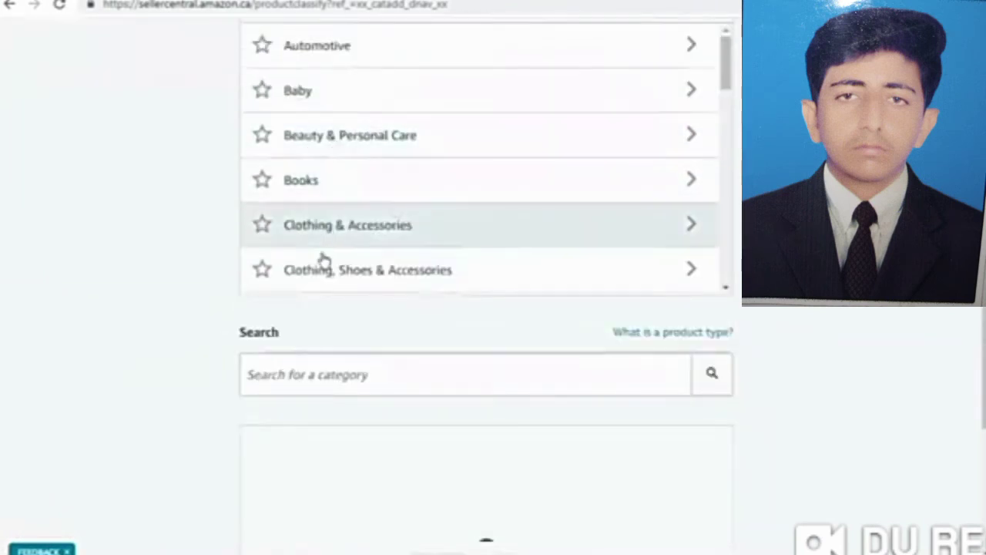
pyautogui.click(377, 373)
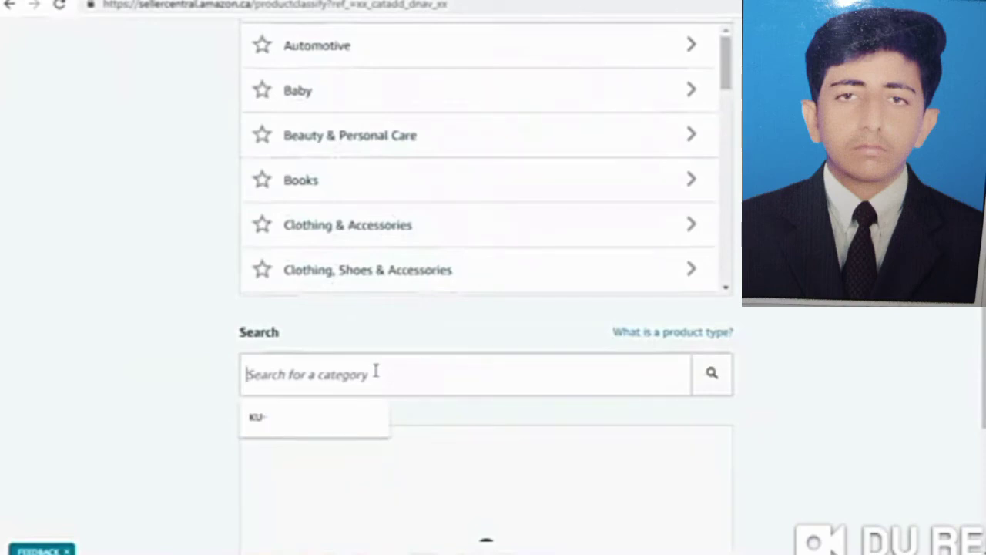
pyautogui.write('car')
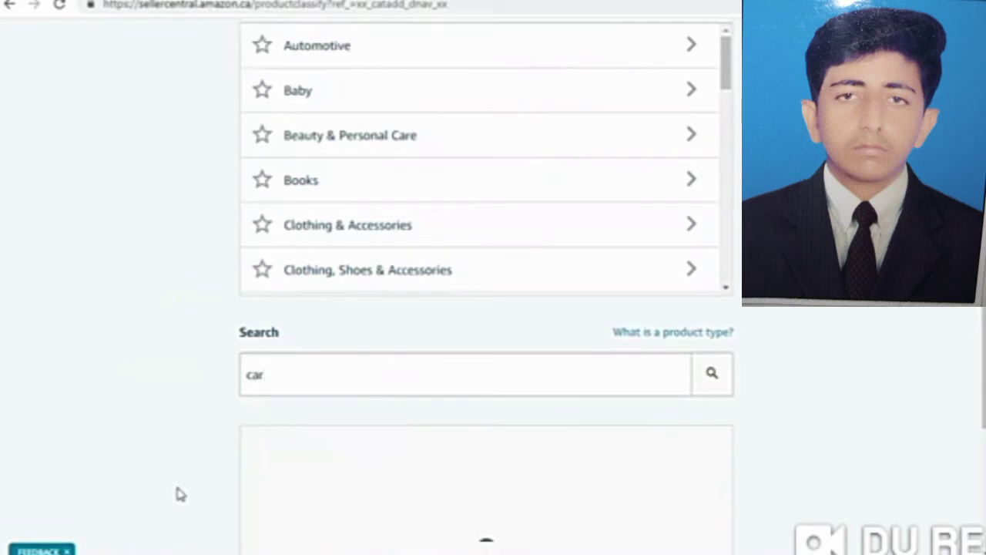
pyautogui.write(' char')
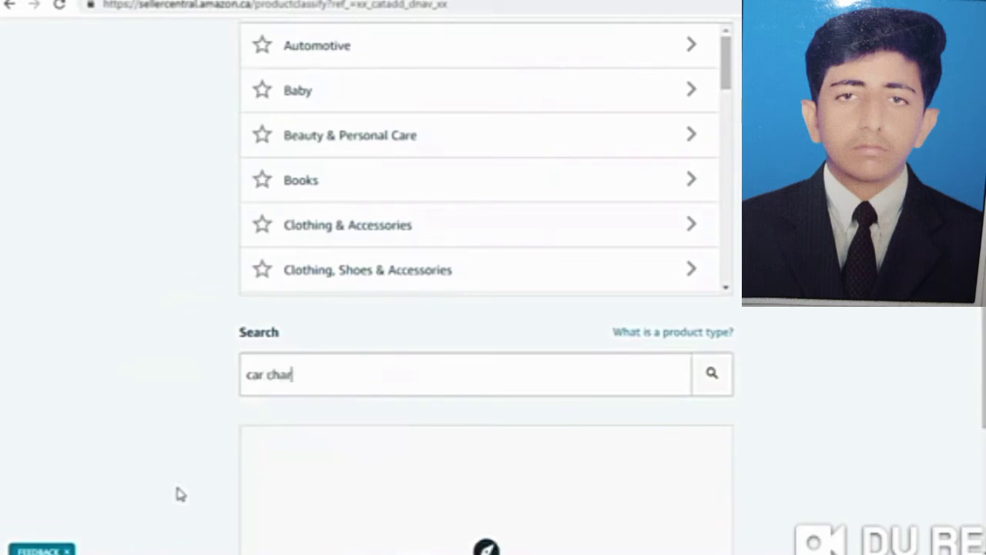
pyautogui.write('ger')
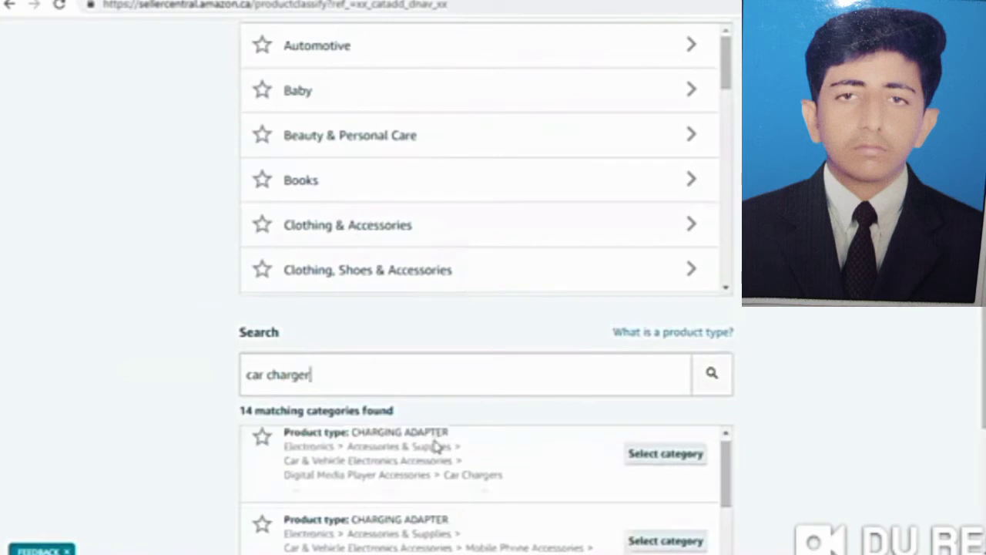
pyautogui.scroll(-3, 732, 526)
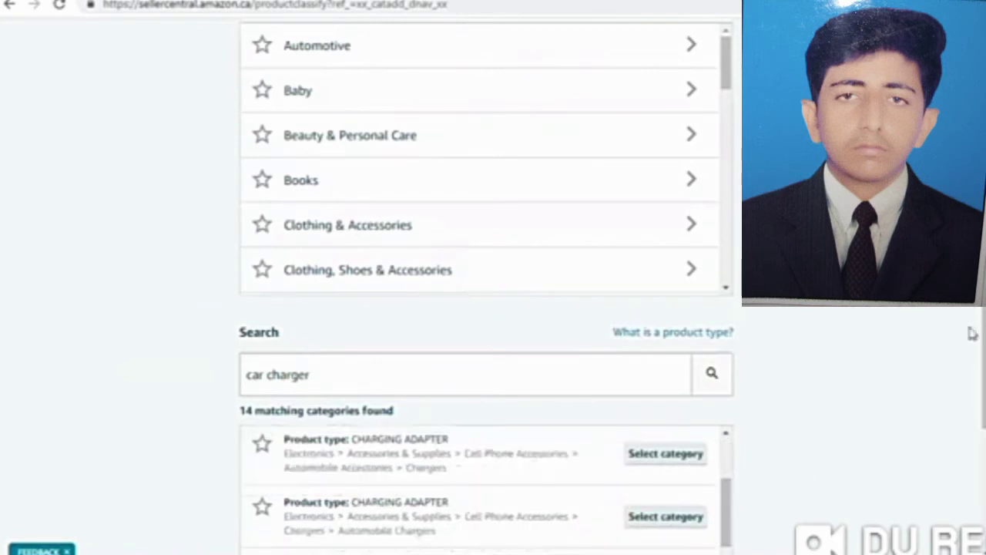
pyautogui.scroll(-2, 968, 367)
pyautogui.scroll(2, 629, 342)
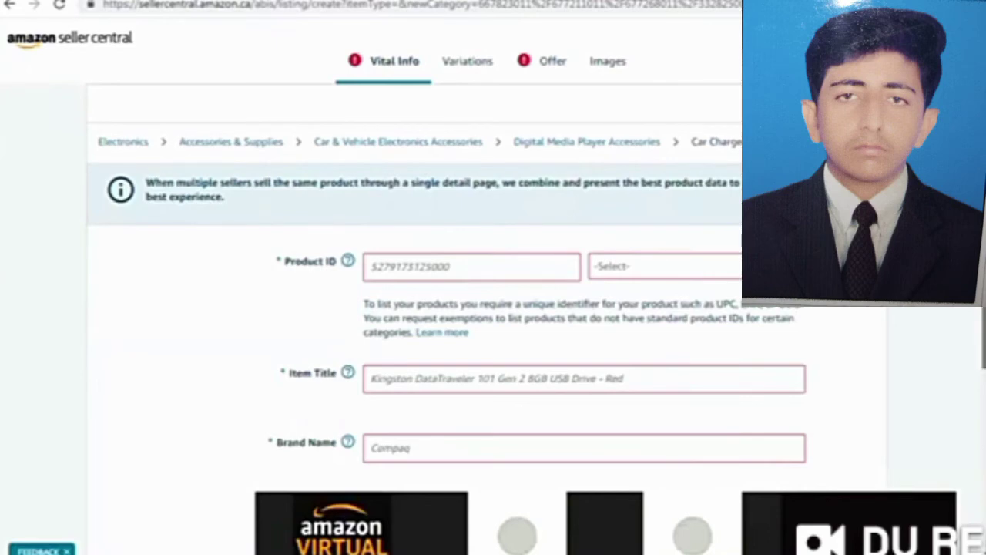
# Examine the Vital Info, Variations, Offer and Images sections of the new Car Chargers listing.
pyautogui.scroll(-2, 488, 257)
pyautogui.scroll(-3, 469, 227)
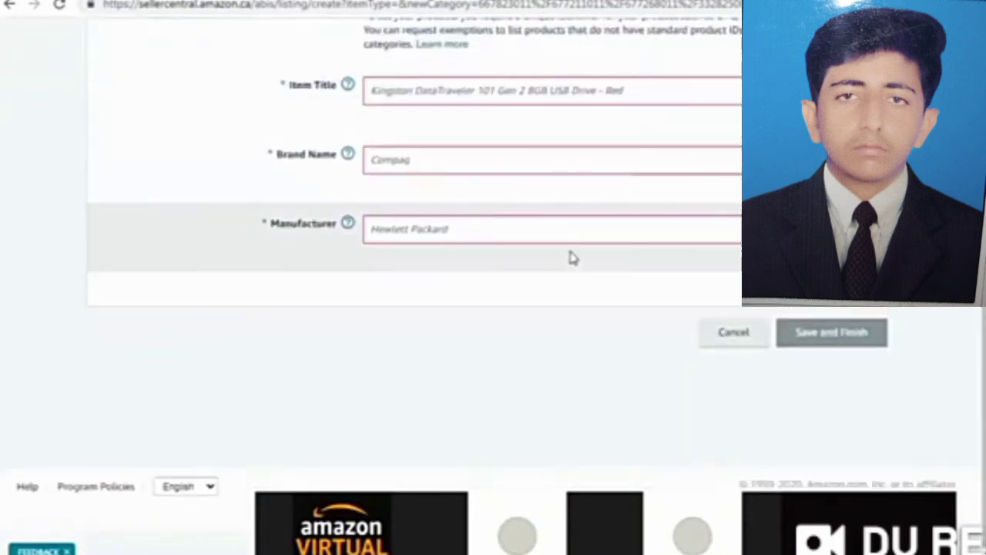
pyautogui.scroll(5, 572, 258)
pyautogui.click(468, 67)
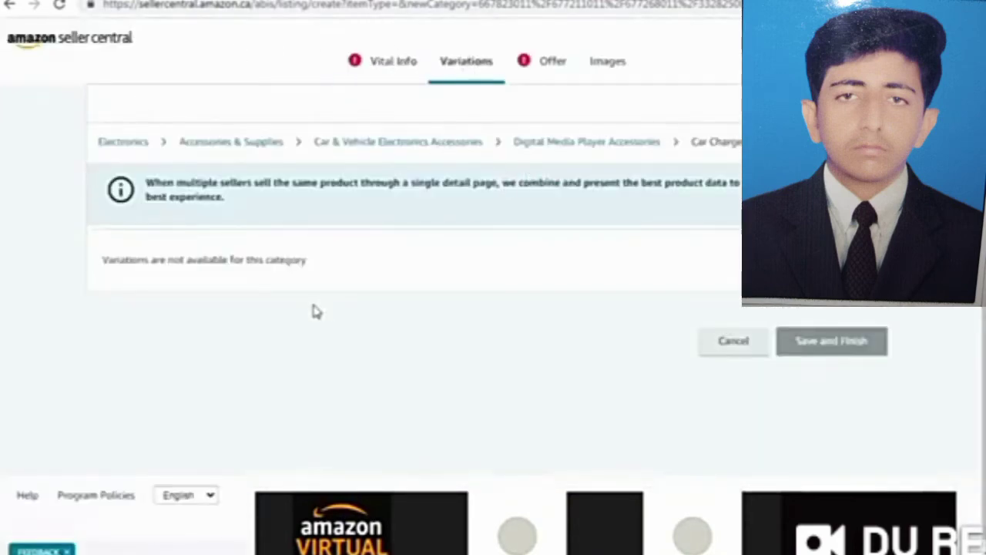
pyautogui.click(558, 77)
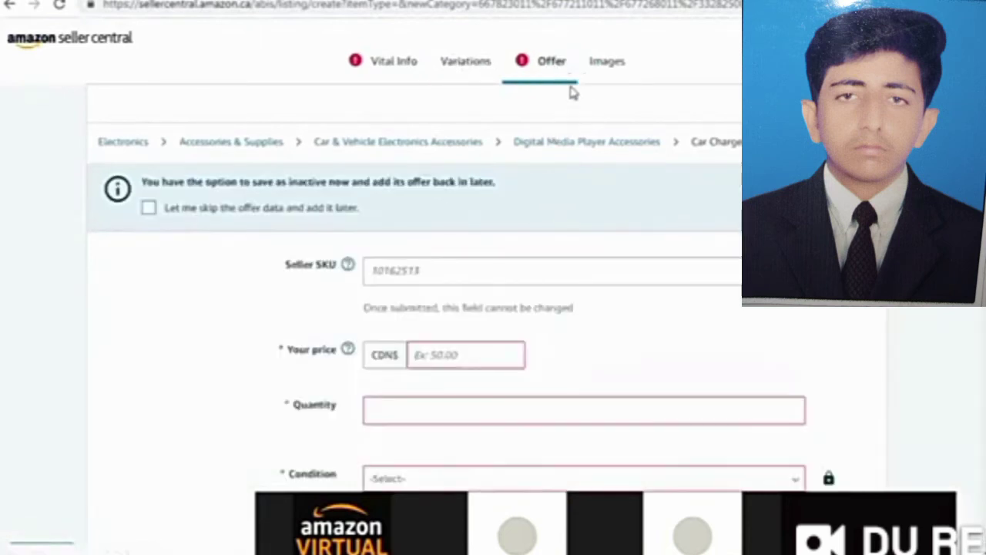
pyautogui.click(602, 62)
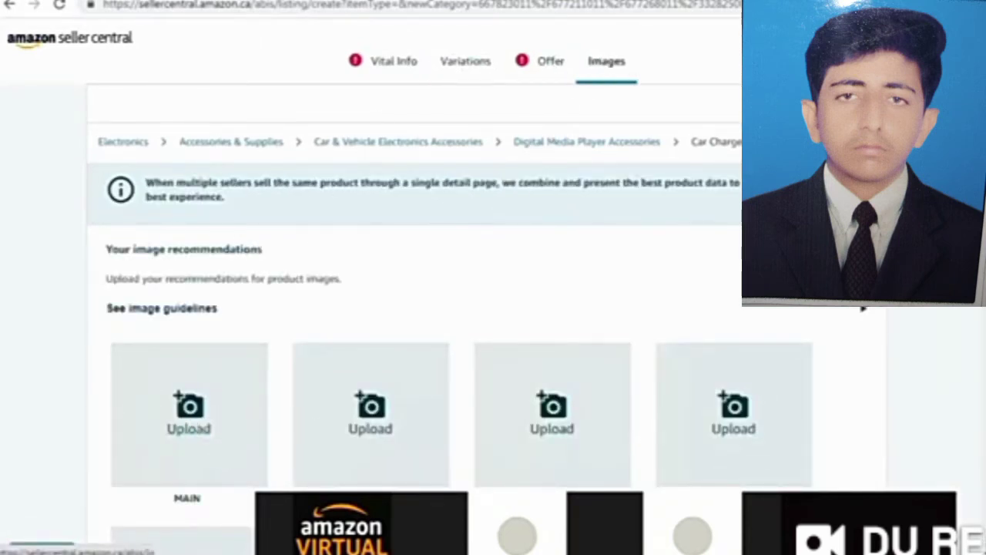
# Open the Amazon.co.uk storefront in a new browser tab.
pyautogui.hotkey('ctrl', 't')
pyautogui.click(468, 4)
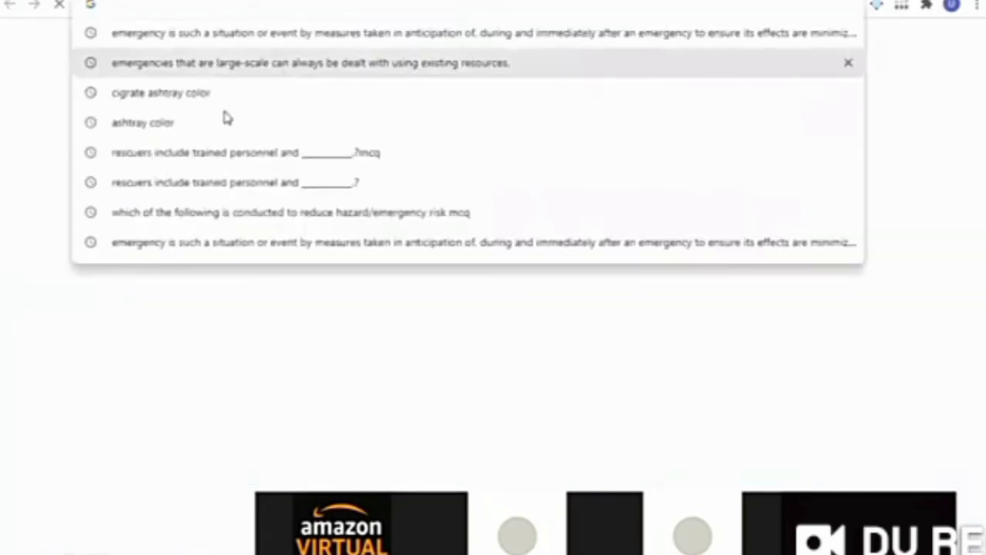
pyautogui.write('amazon.co.uk')
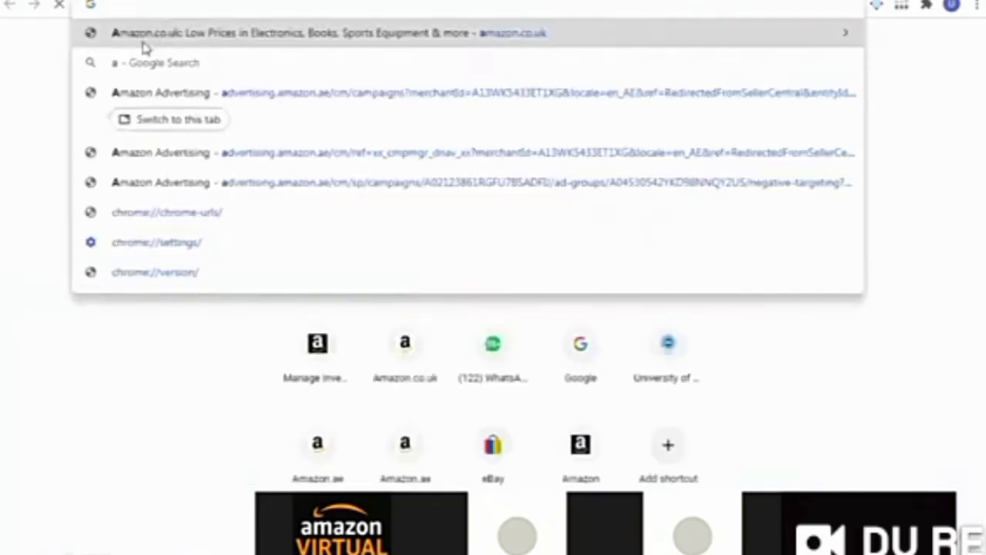
pyautogui.click(398, 362)
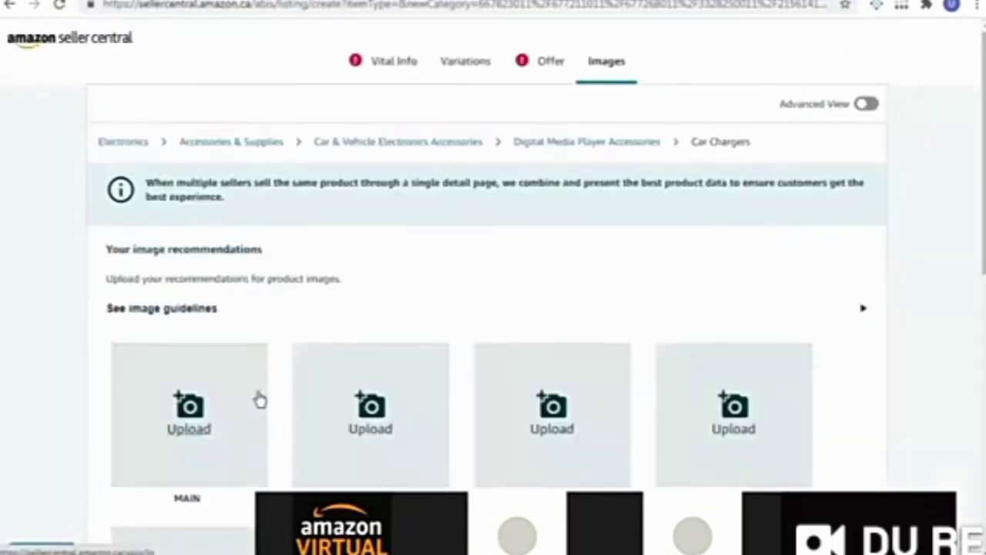
# Examine the Product ID requirement in the listing's Vital Info, and bring up the Amazon.co.uk product search.
pyautogui.click(406, 60)
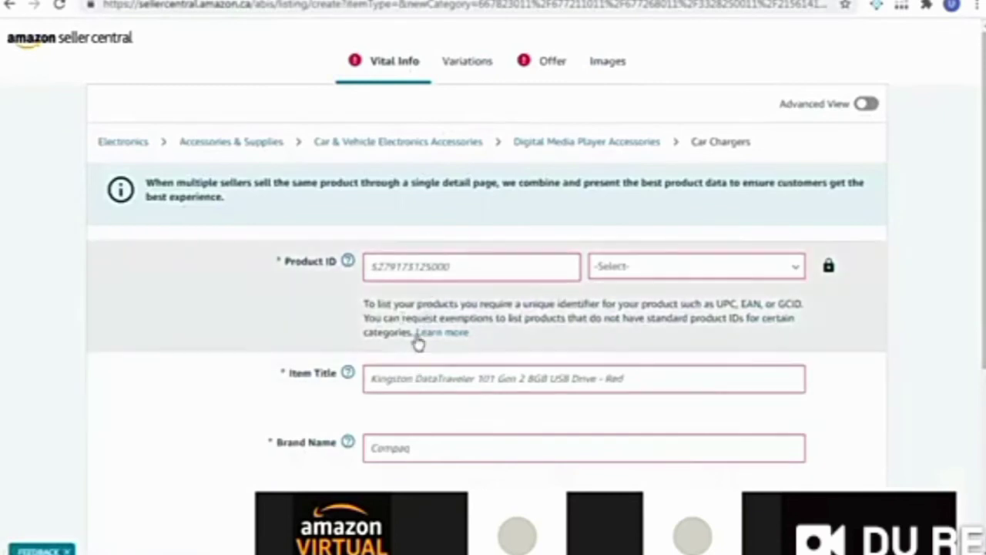
pyautogui.click(428, 273)
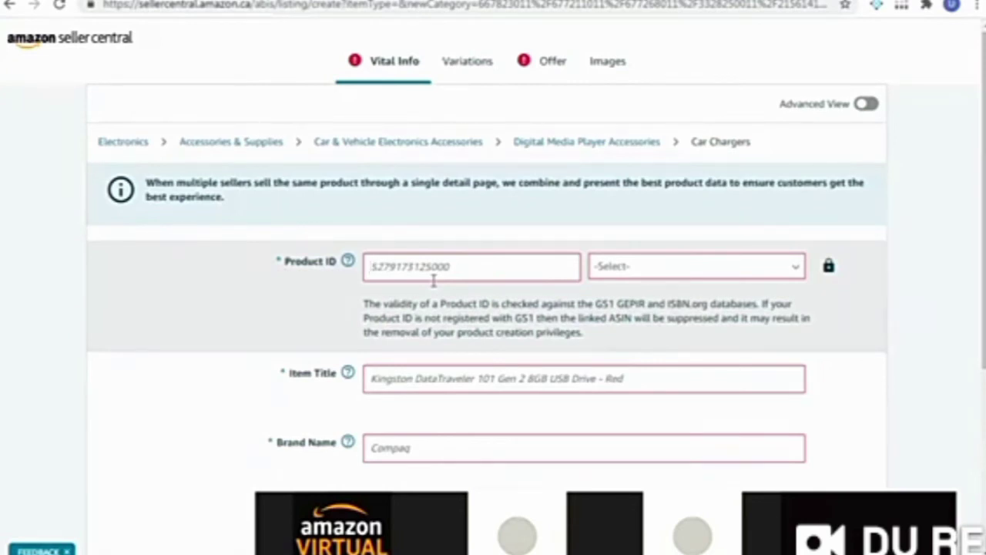
pyautogui.click(496, 113)
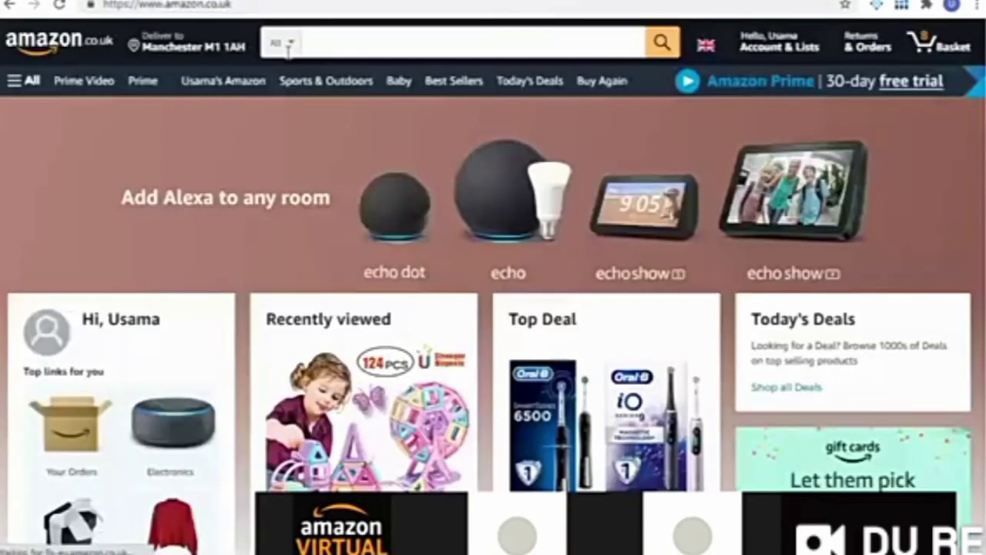
pyautogui.click(342, 45)
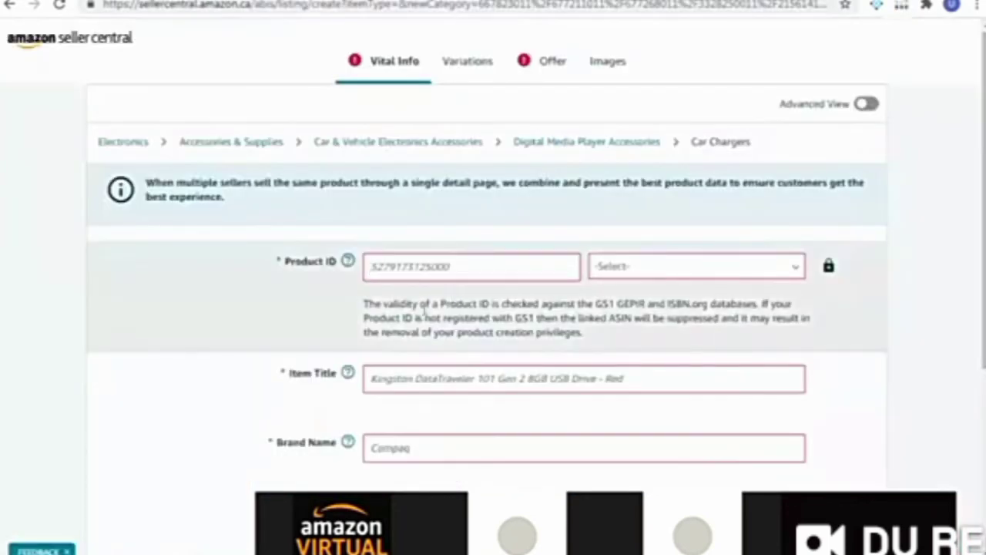
# Examine the required Item Title, Brand Name and Manufacturer fields in the listing's Vital Info.
pyautogui.click(477, 378)
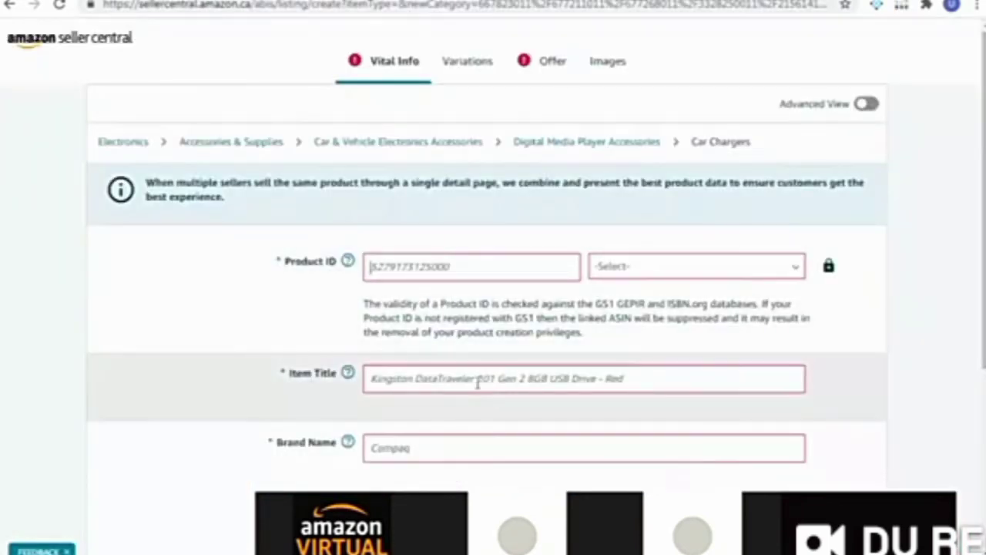
pyautogui.scroll(-1, 478, 378)
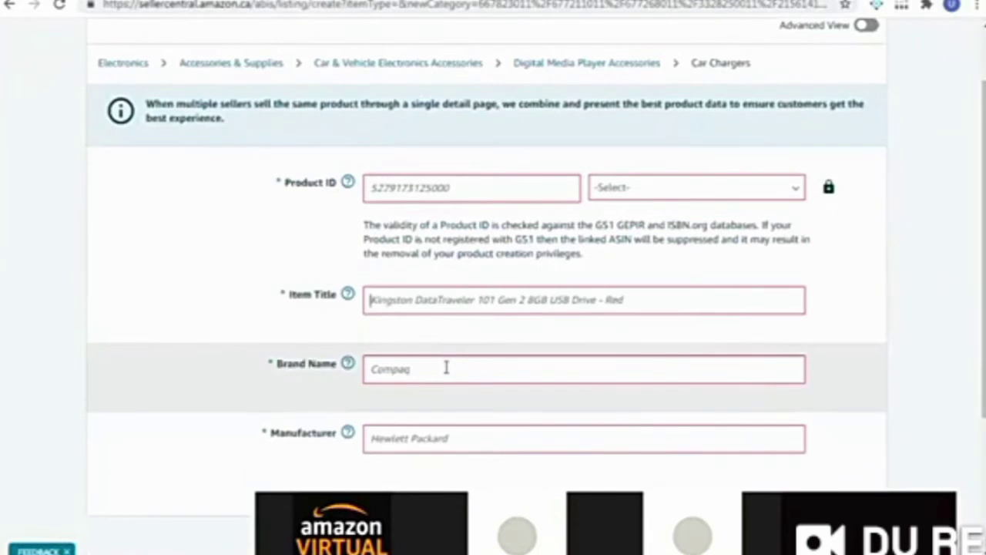
pyautogui.click(447, 366)
pyautogui.click(449, 425)
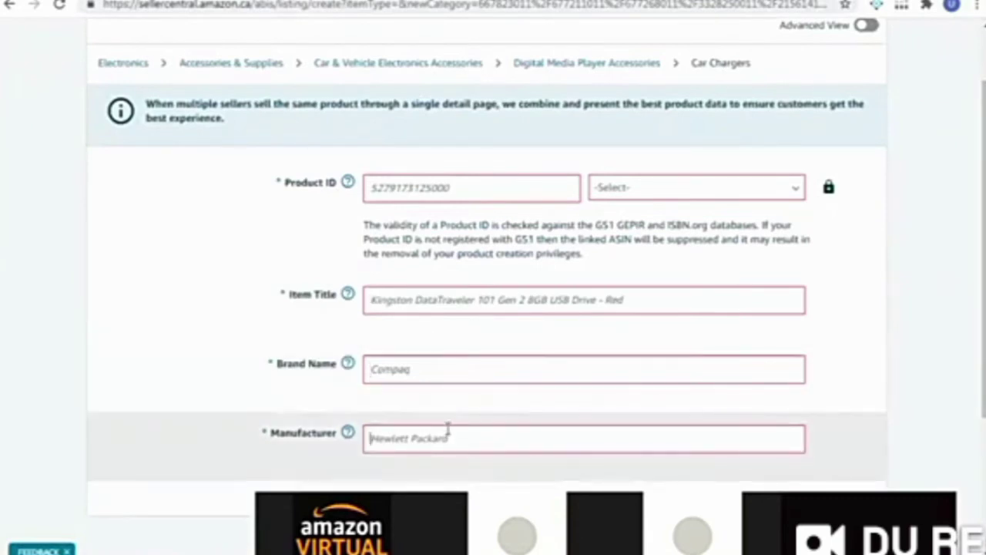
pyautogui.scroll(-3, 429, 312)
pyautogui.scroll(4, 429, 311)
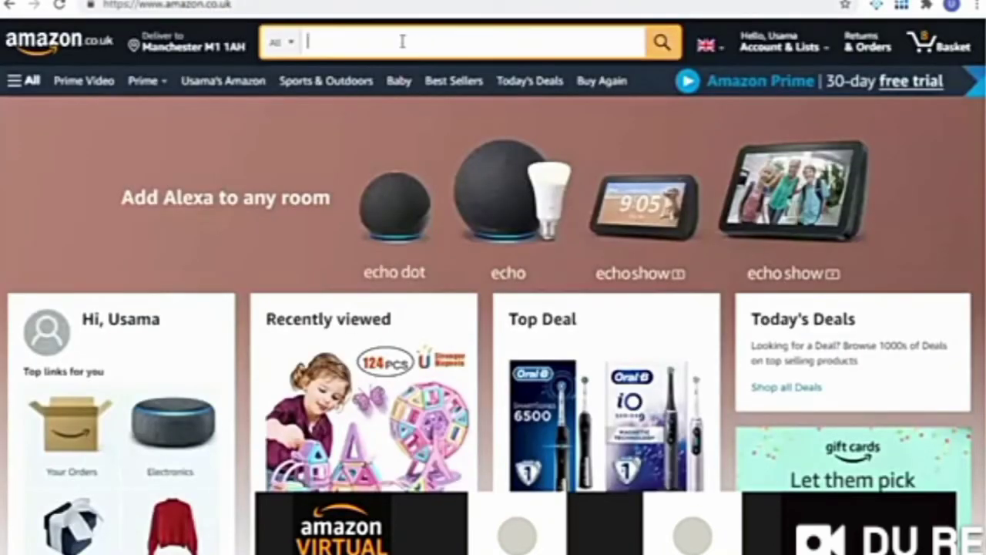
# Search Amazon.co.uk for "mouse" and look through the listed products.
pyautogui.write('m')
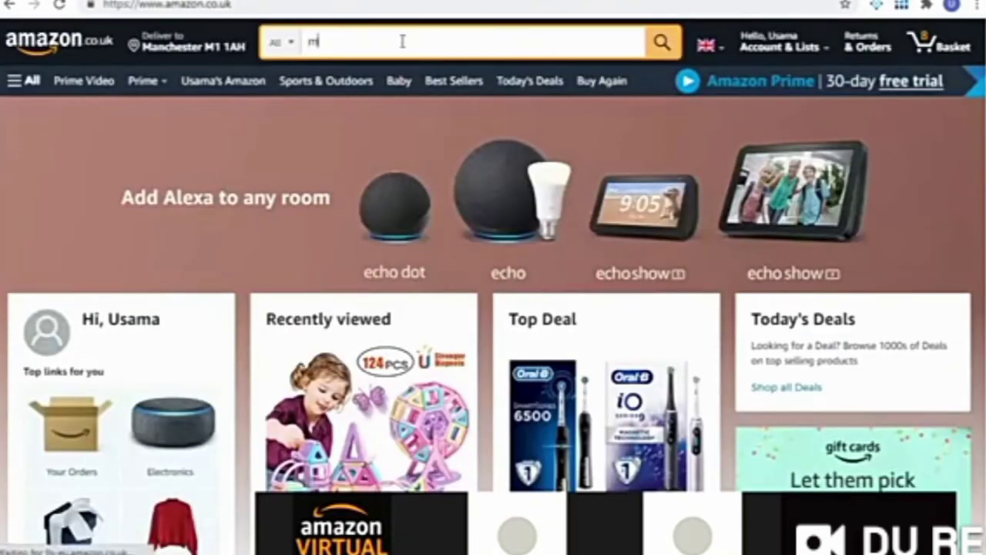
pyautogui.write('ouse')
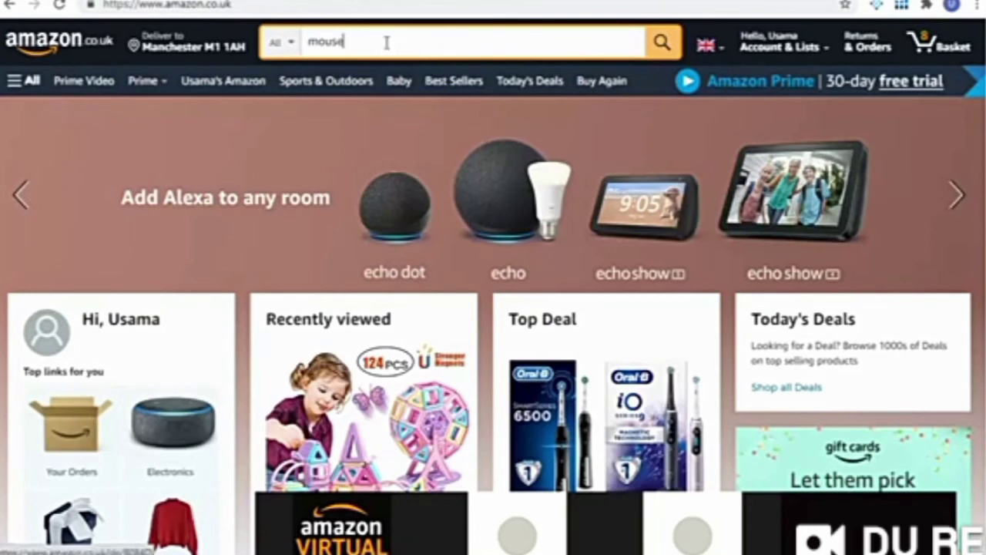
pyautogui.press('Return')
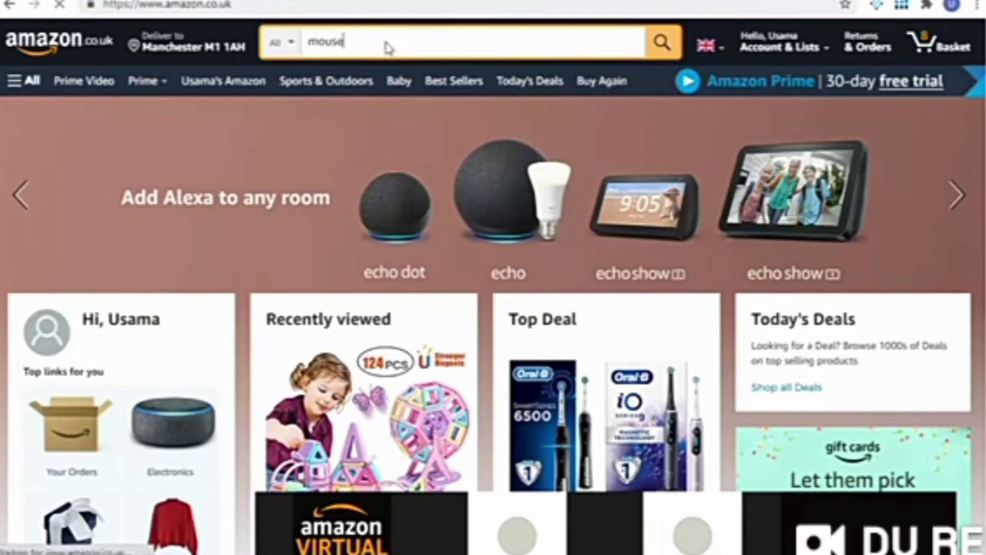
pyautogui.click(388, 48)
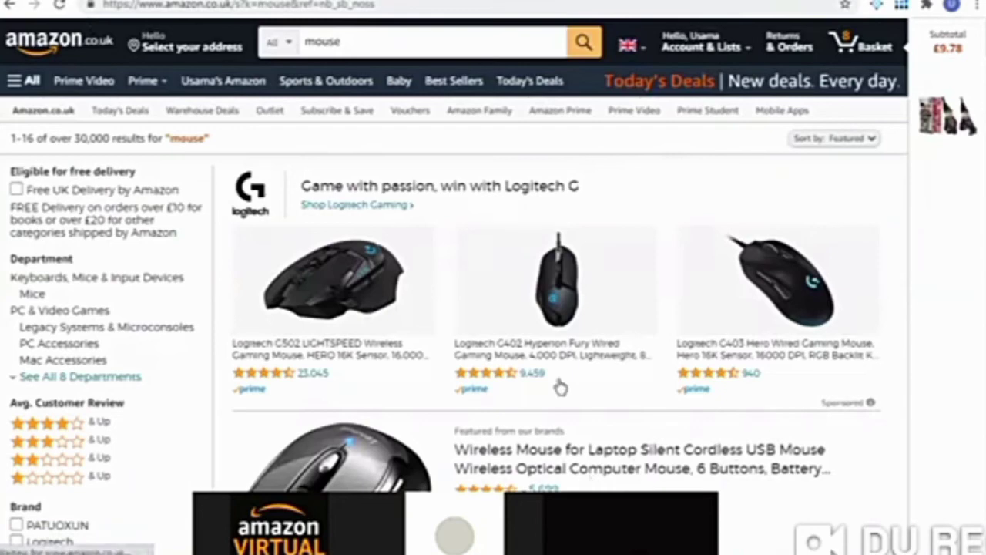
pyautogui.scroll(-1, 621, 285)
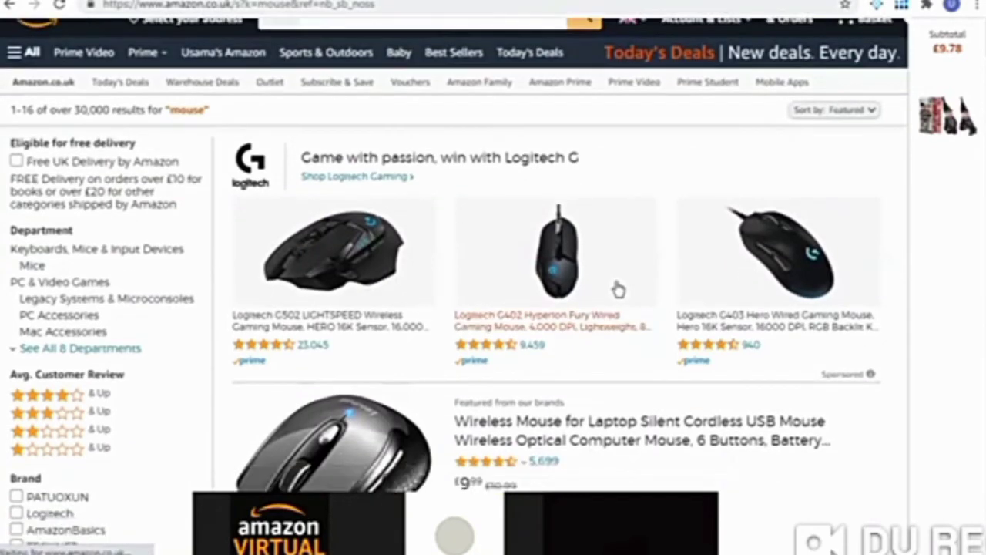
pyautogui.scroll(-5, 620, 286)
pyautogui.scroll(-5, 408, 319)
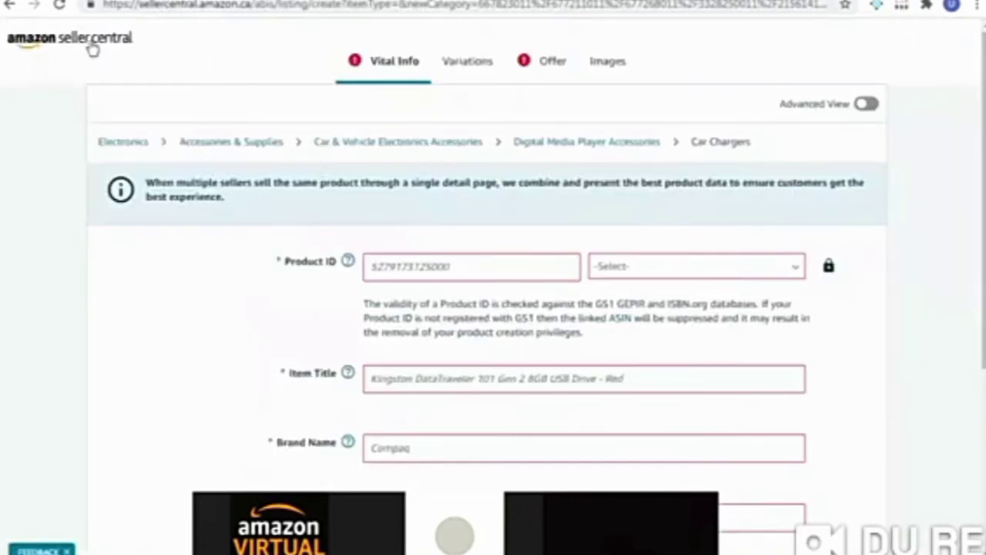
# Return to the Seller Central home page and open the Manage Inventory page.
pyautogui.click(253, 158)
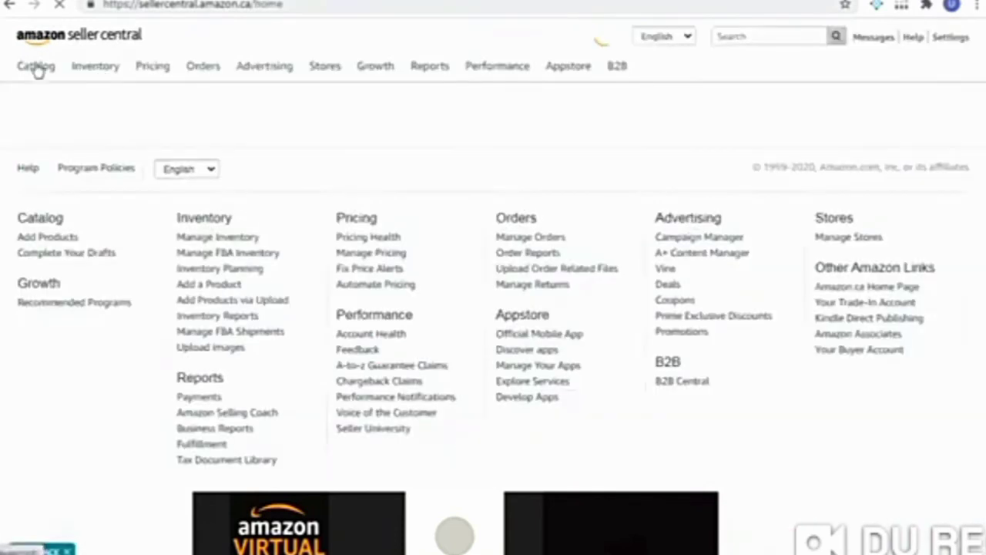
pyautogui.moveTo(39, 69)
pyautogui.moveTo(97, 68)
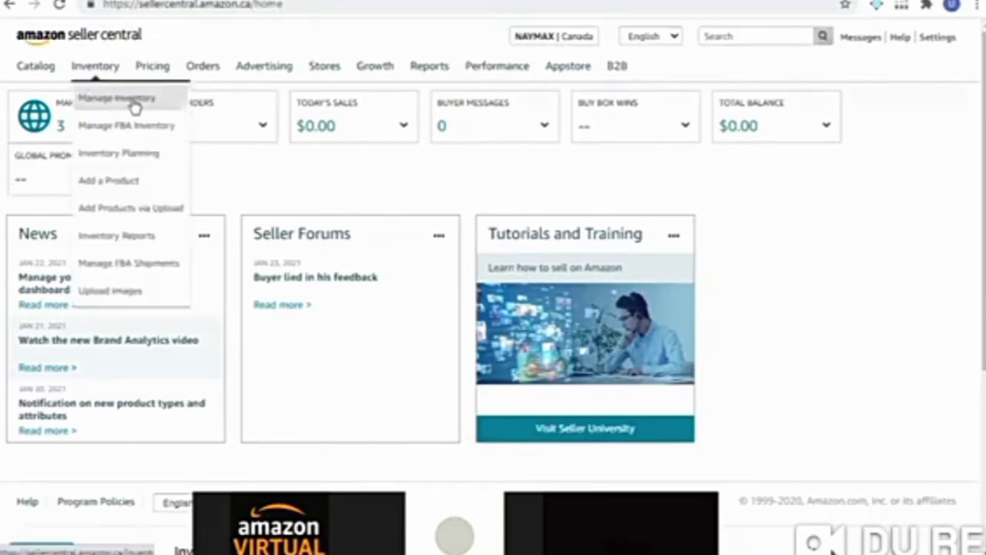
pyautogui.click(135, 107)
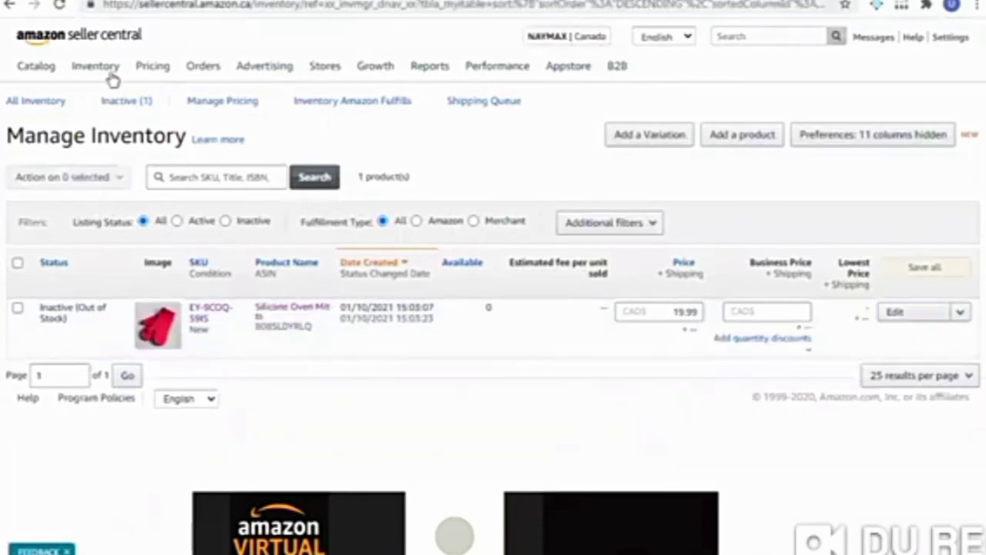
# Examine the ASIN, price and available listing actions of the Silicone Oven Mitts product.
pyautogui.moveTo(115, 70)
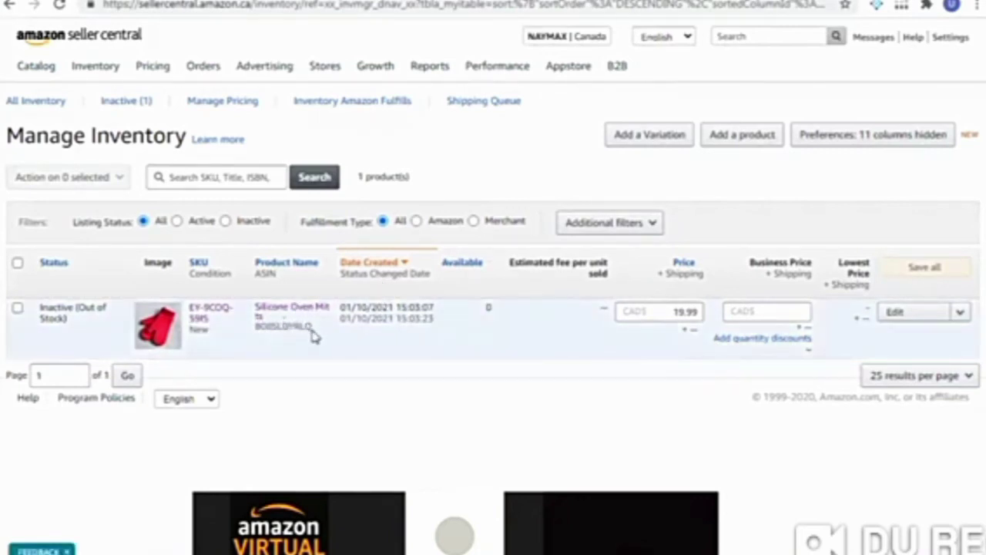
pyautogui.moveTo(314, 332); pyautogui.dragTo(264, 332)
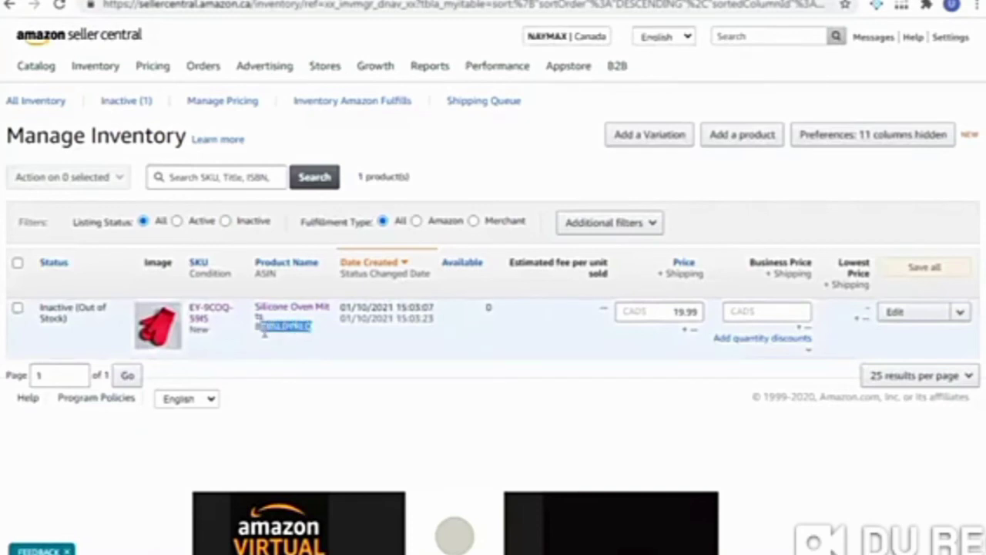
pyautogui.click(280, 387)
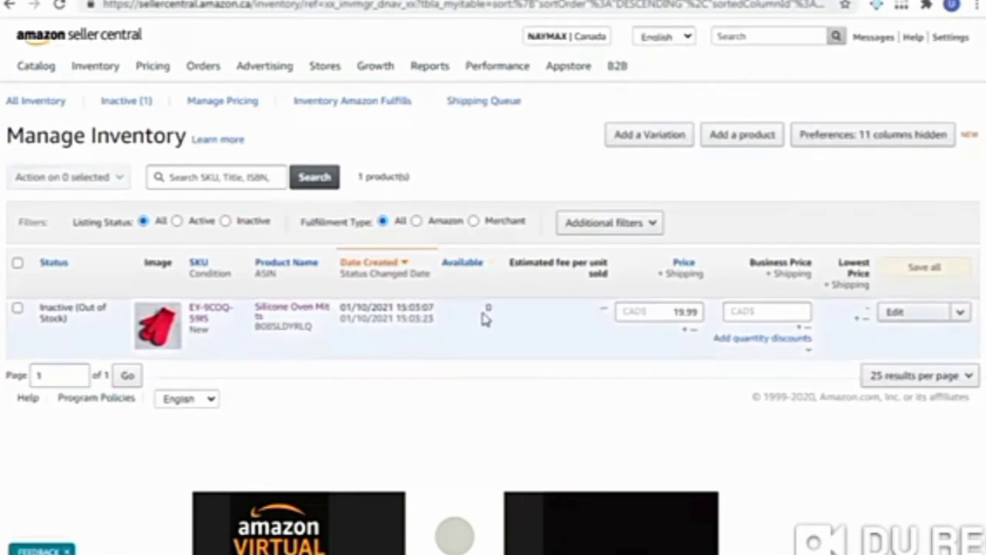
pyautogui.doubleClick(674, 311)
pyautogui.click(665, 444)
pyautogui.click(959, 312)
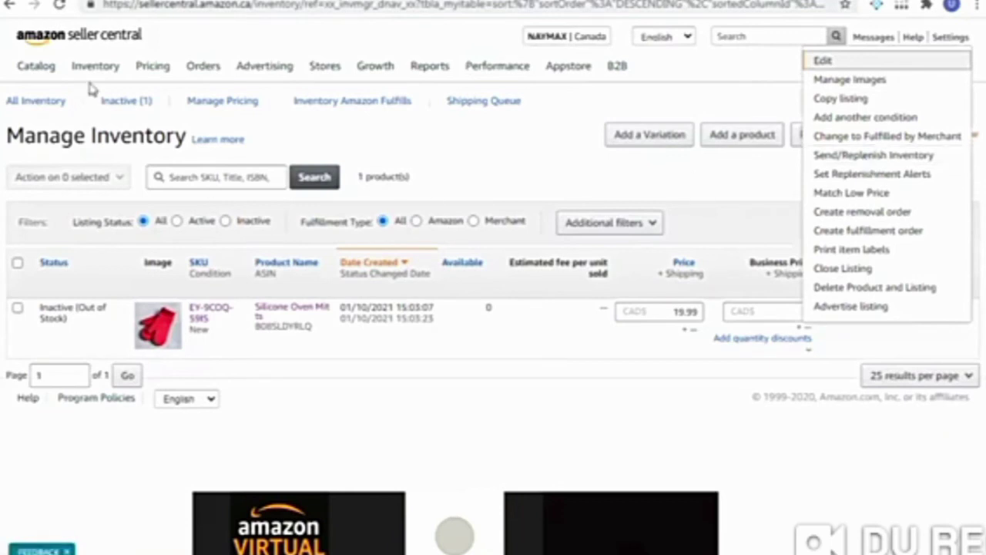
# Open the Amazon-fulfilled (FBA) inventory and examine the FNSKU and price of the Silicone Oven Mitts.
pyautogui.moveTo(96, 68)
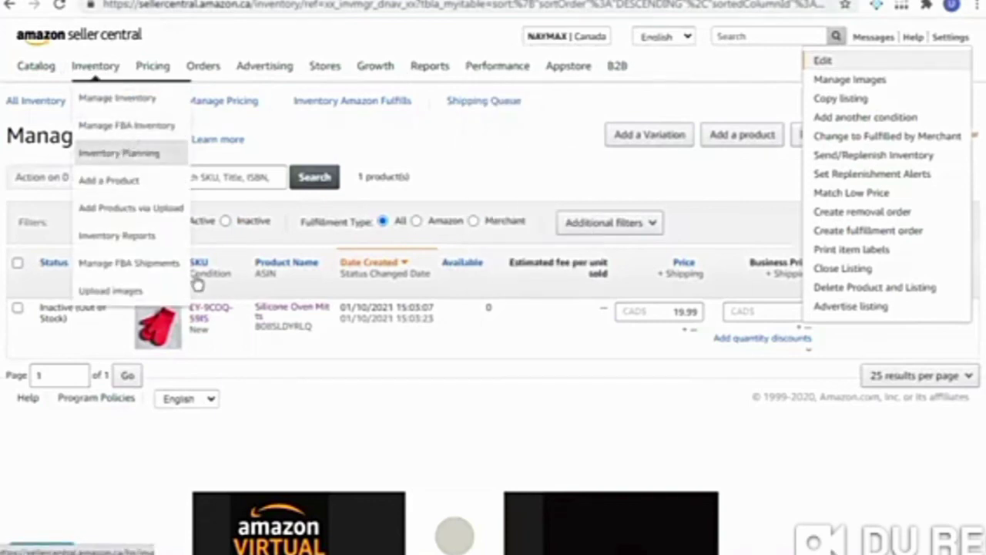
pyautogui.click(270, 390)
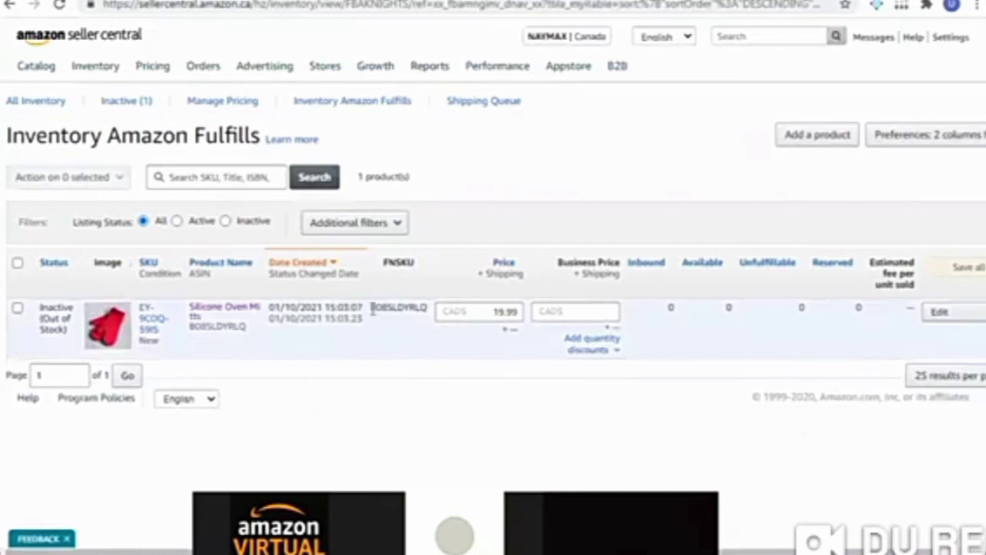
pyautogui.moveTo(373, 309); pyautogui.dragTo(426, 308)
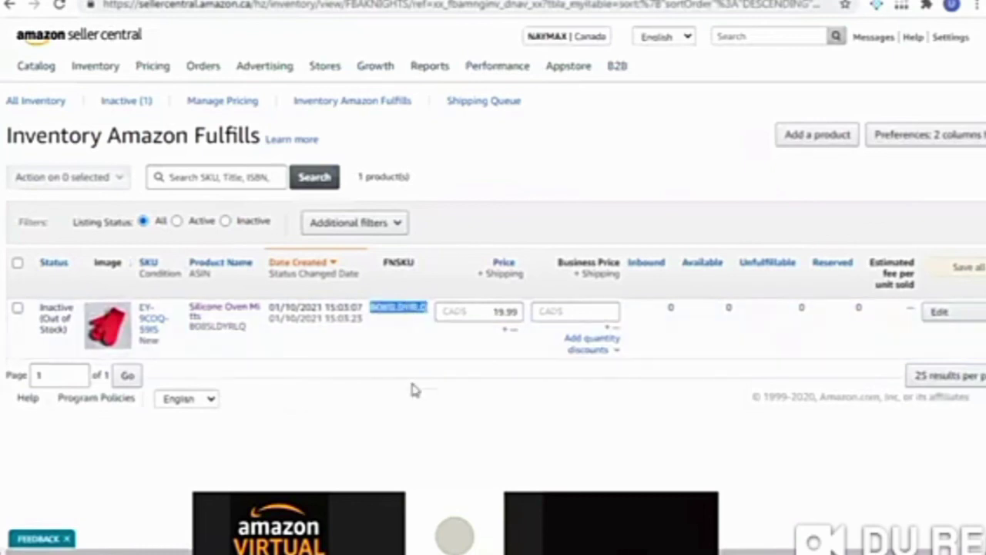
pyautogui.click(418, 442)
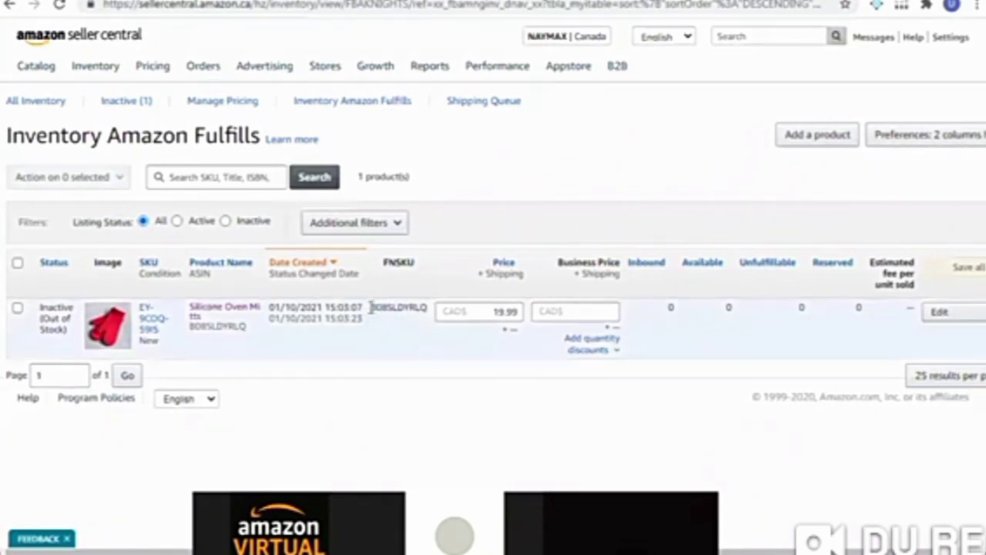
pyautogui.moveTo(371, 308); pyautogui.dragTo(428, 309)
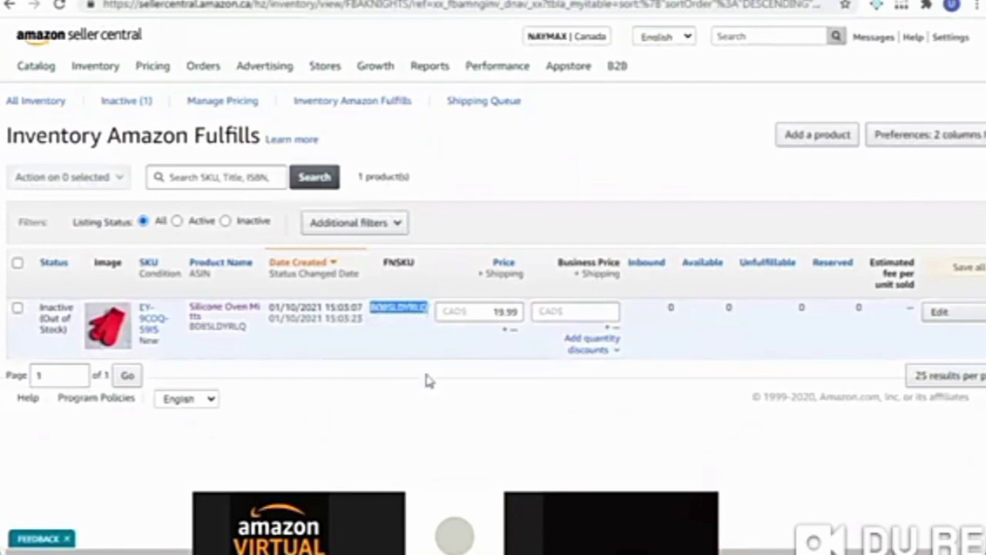
pyautogui.click(423, 419)
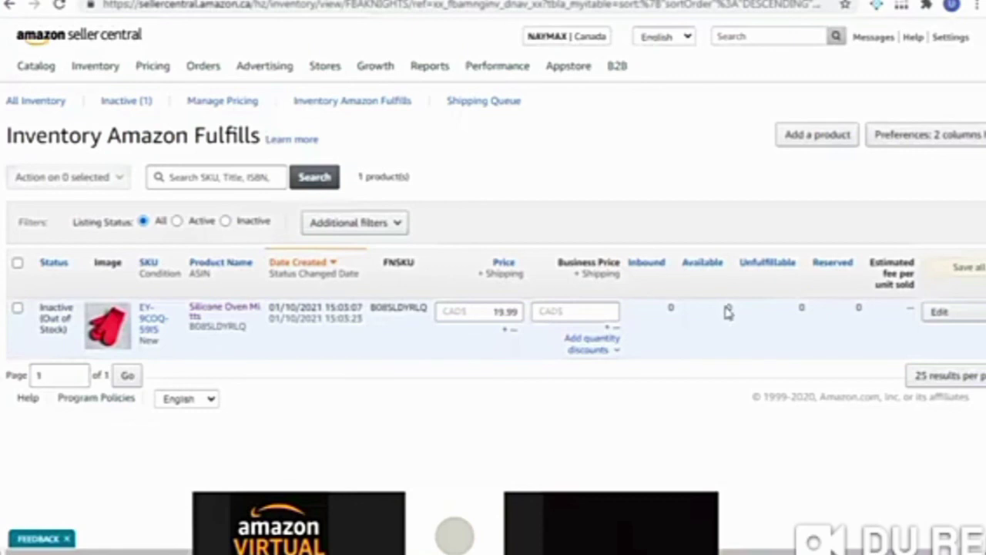
pyautogui.click(478, 310)
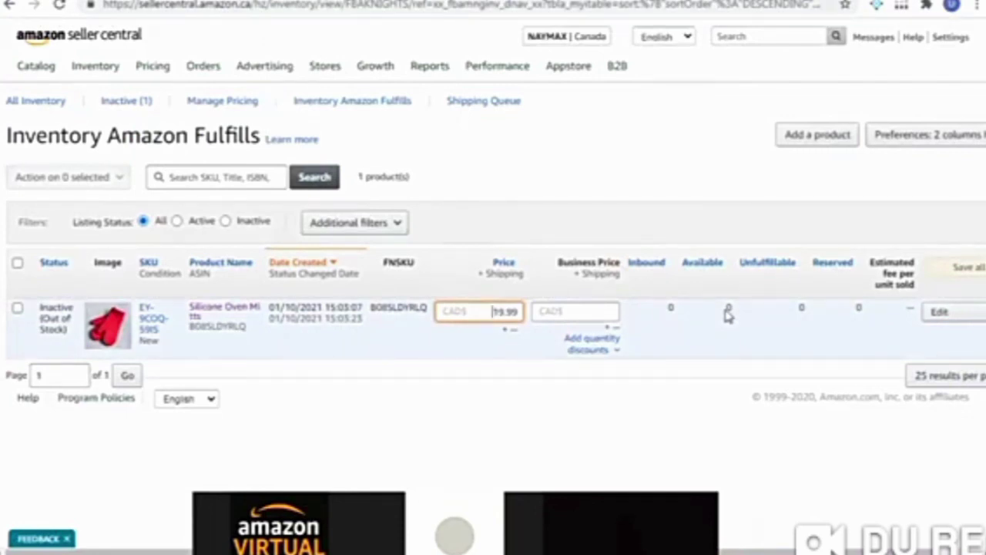
# Open Manage Orders and review the seller-fulfilled orders by status: shipped, pending and unshipped.
pyautogui.moveTo(96, 68)
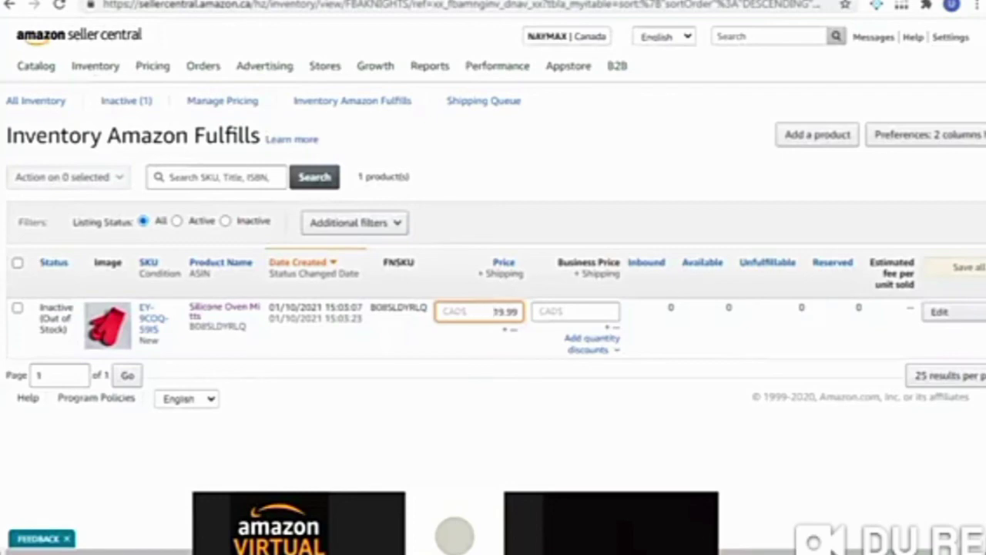
pyautogui.moveTo(180, 63)
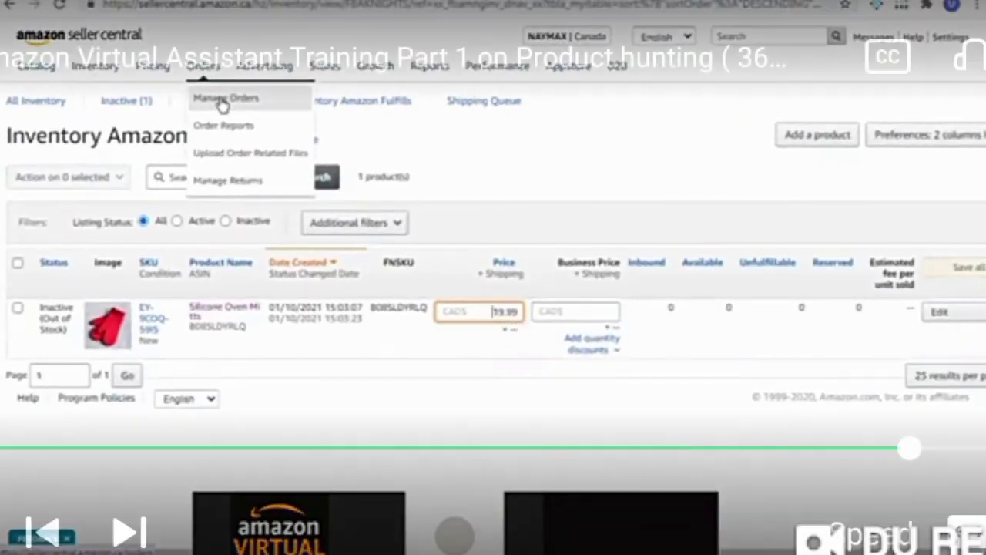
pyautogui.click(222, 106)
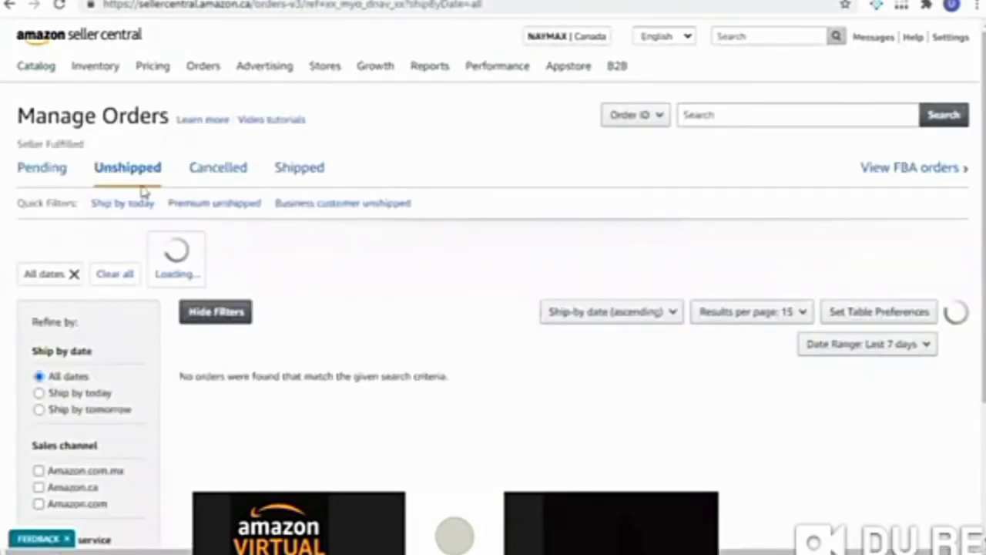
pyautogui.click(327, 170)
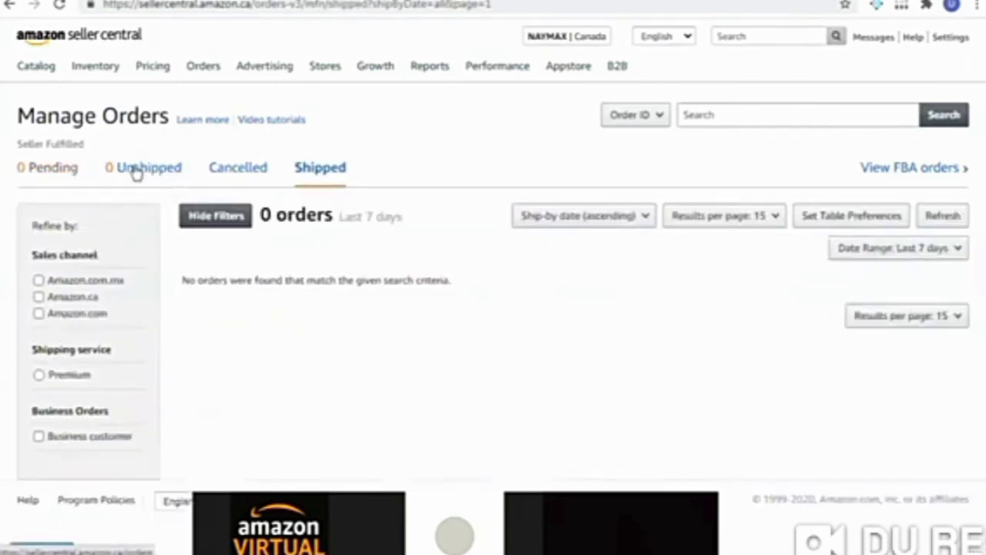
pyautogui.click(136, 172)
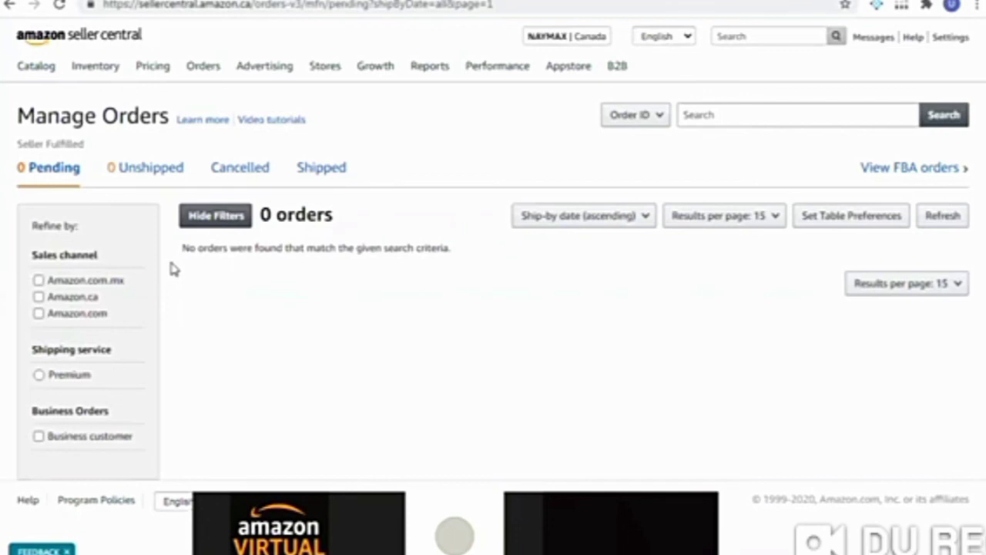
pyautogui.click(229, 167)
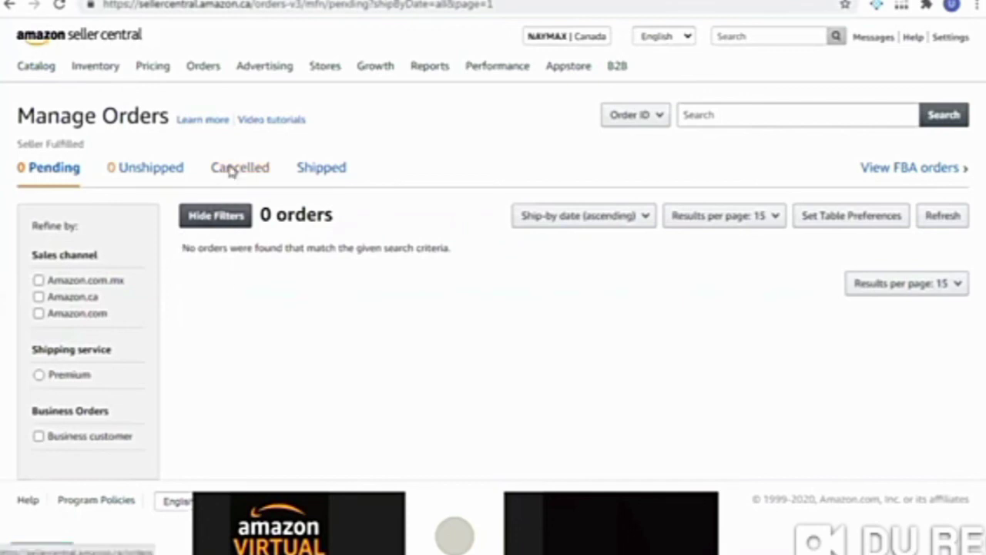
pyautogui.click(168, 175)
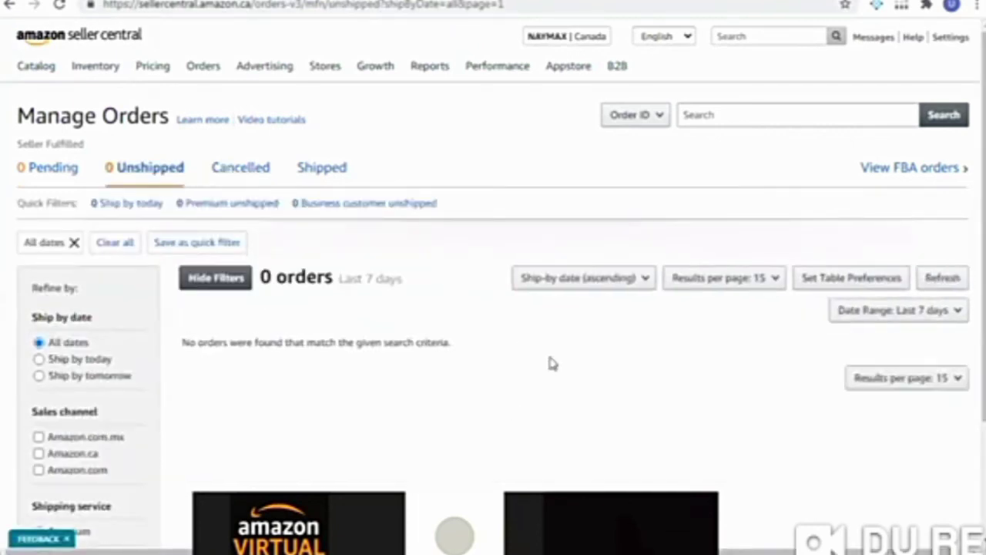
# Open the advertising Campaign Manager and start a new Sponsored Products campaign.
pyautogui.moveTo(259, 79)
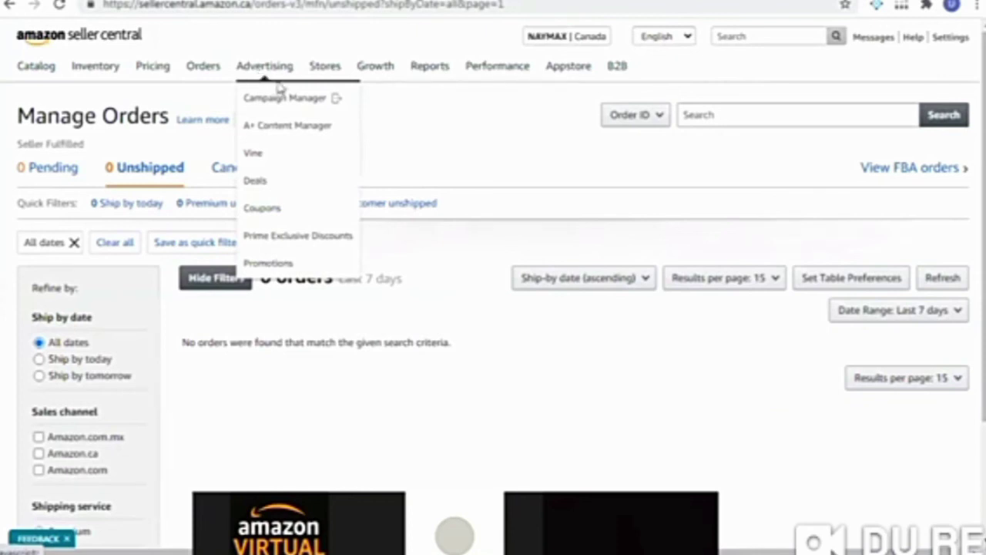
pyautogui.moveTo(220, 73)
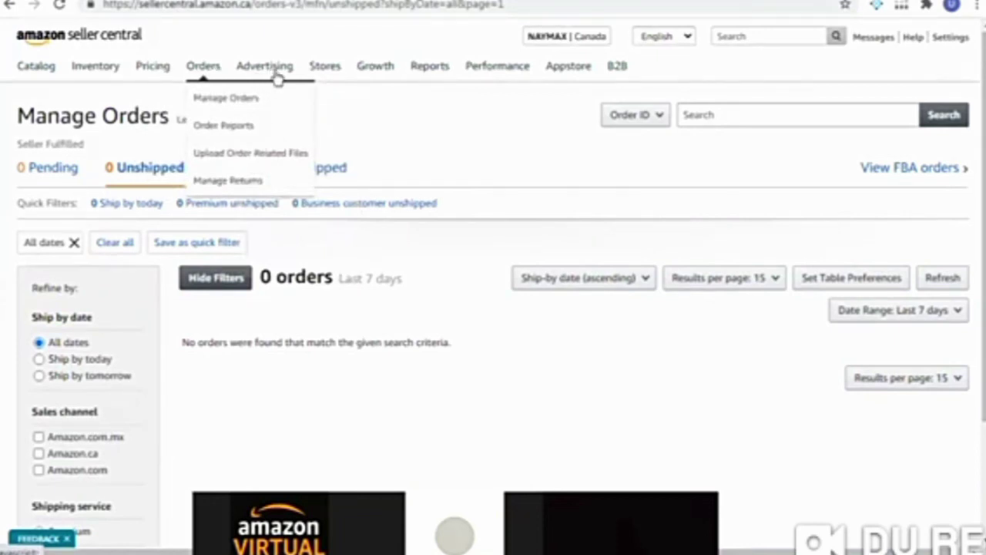
pyautogui.moveTo(273, 72)
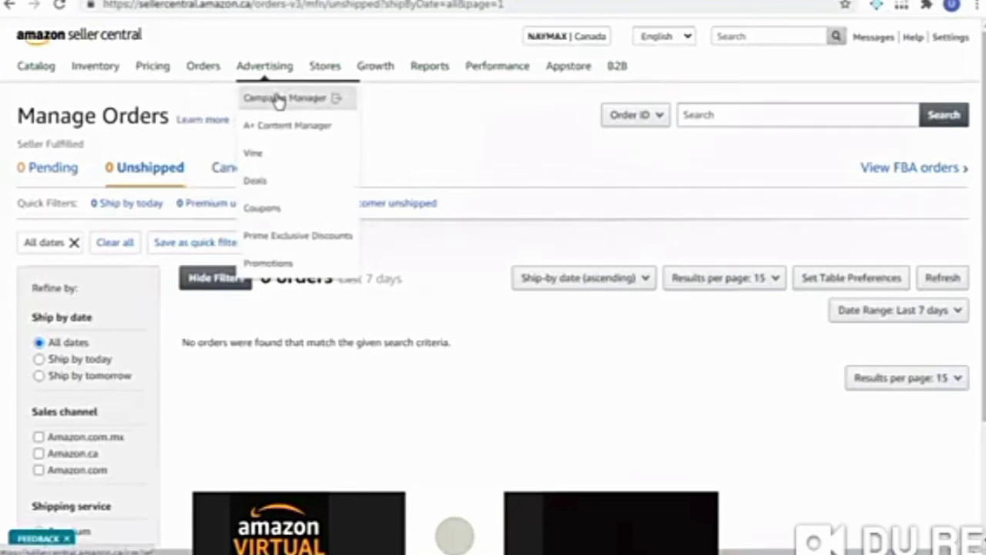
pyautogui.click(278, 99)
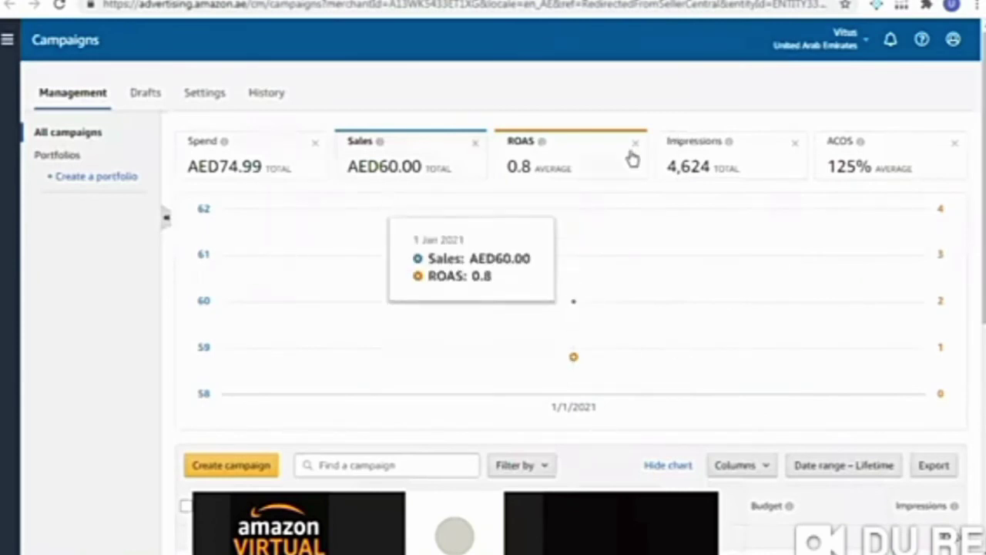
pyautogui.click(249, 470)
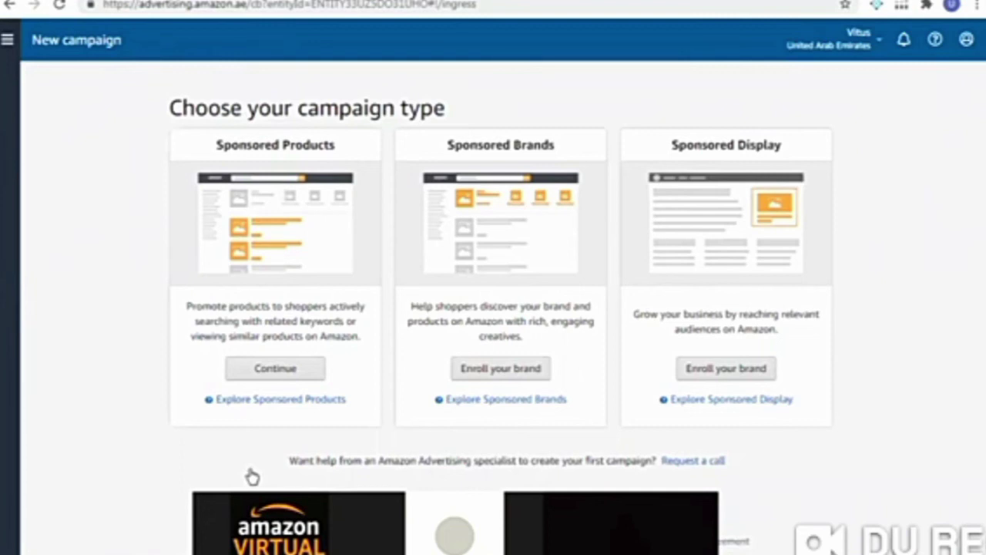
pyautogui.click(275, 369)
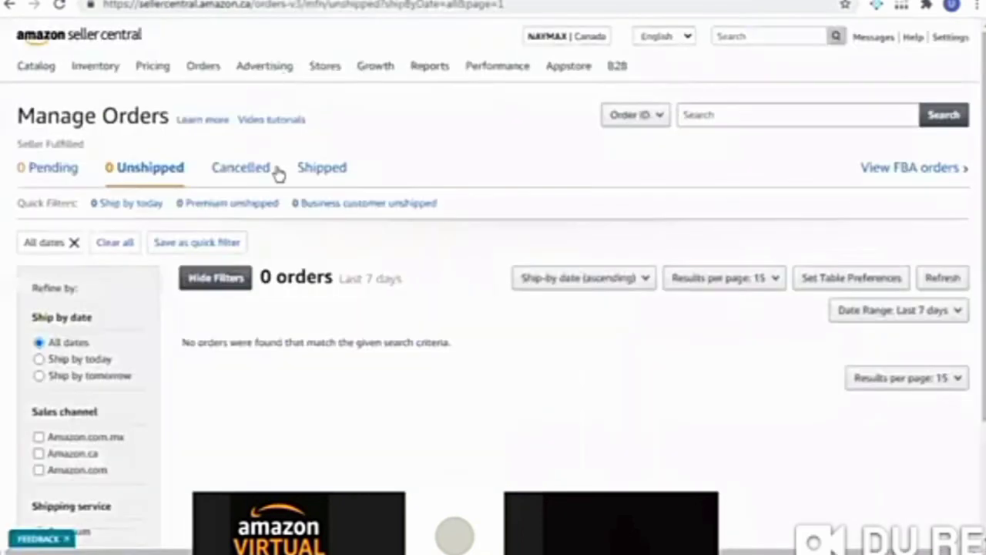
# Bring up the Advertising options in Seller Central to look over the promotional tools.
pyautogui.moveTo(264, 65)
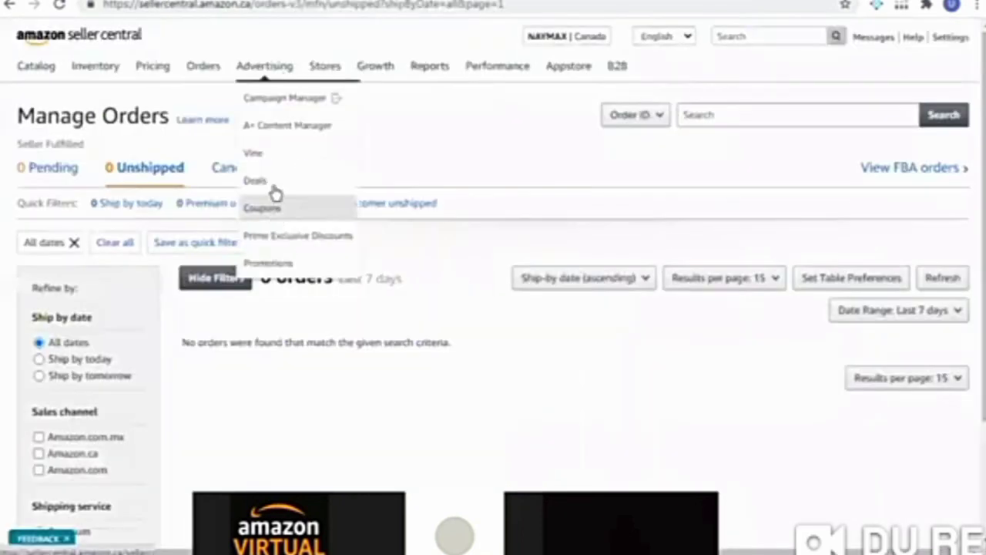